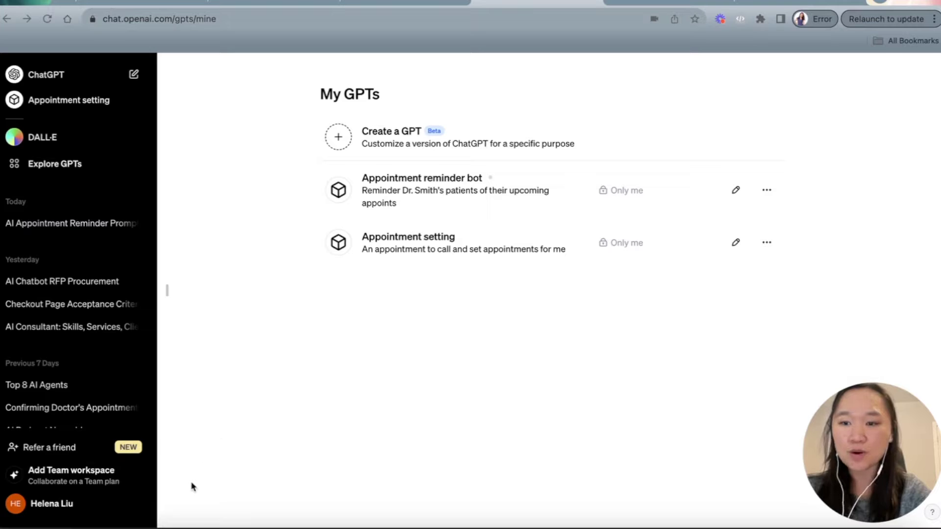
{"action": "left_click", "coordinate": [41, 511]}
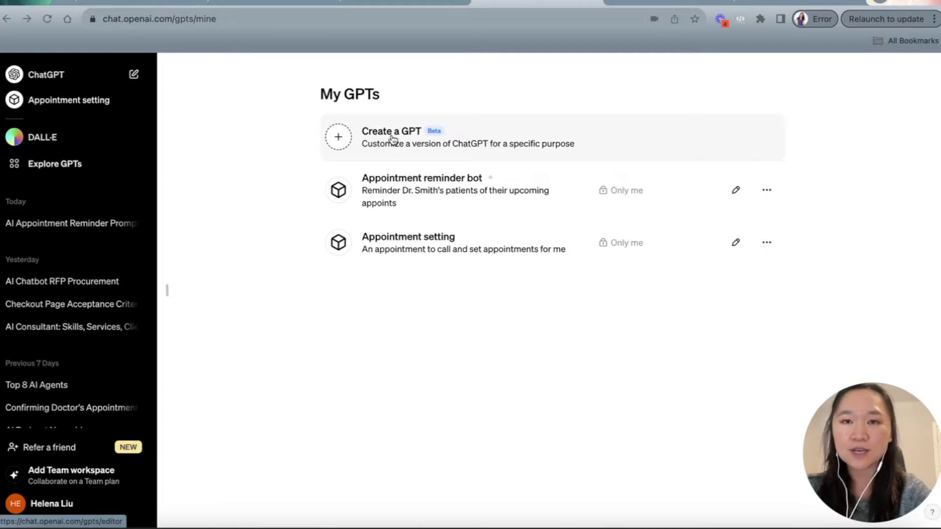
Step: Create a new GPT, try the Create builder, and return to the empty Configure form
{"action": "left_click", "coordinate": [392, 138]}
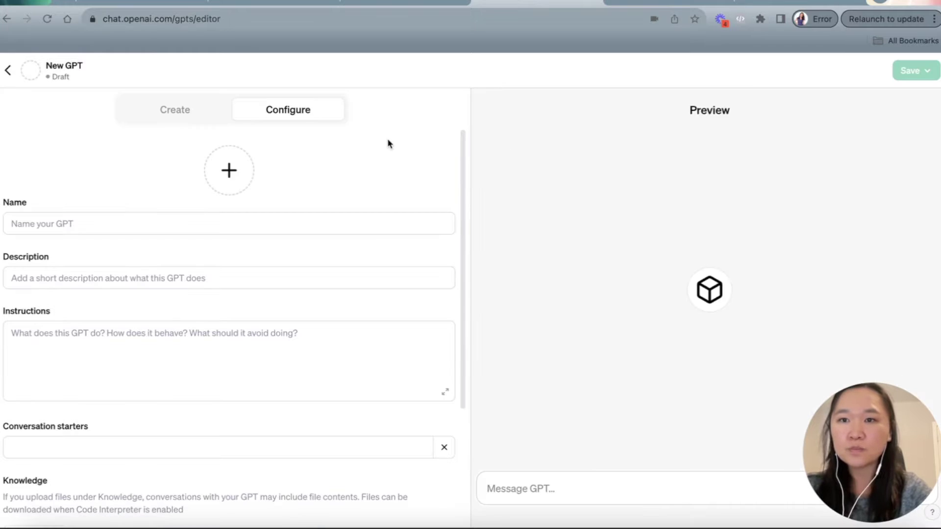
{"action": "left_click", "coordinate": [177, 112]}
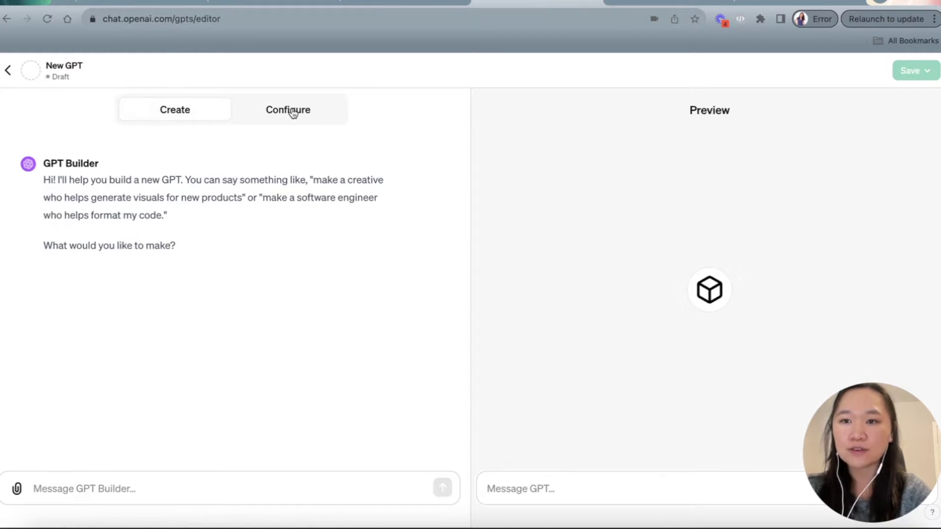
{"action": "left_click", "coordinate": [116, 495]}
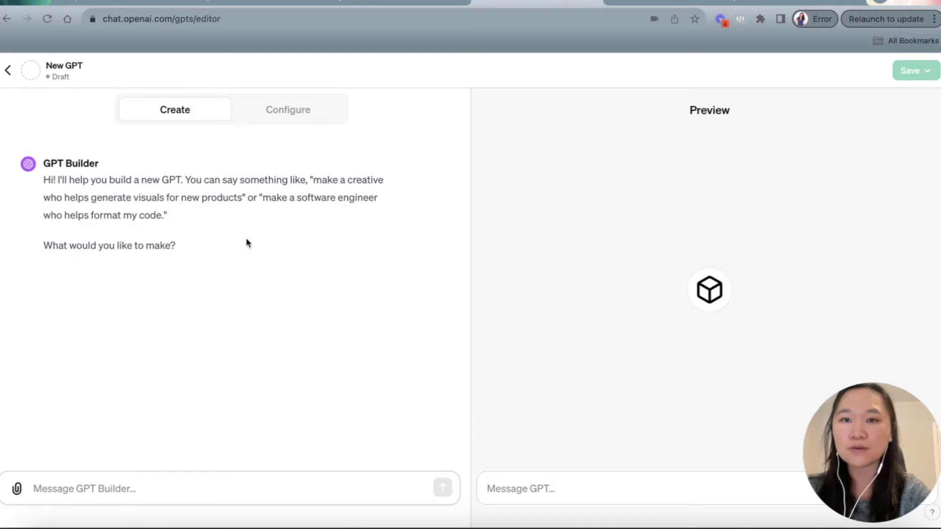
{"action": "left_click", "coordinate": [278, 116]}
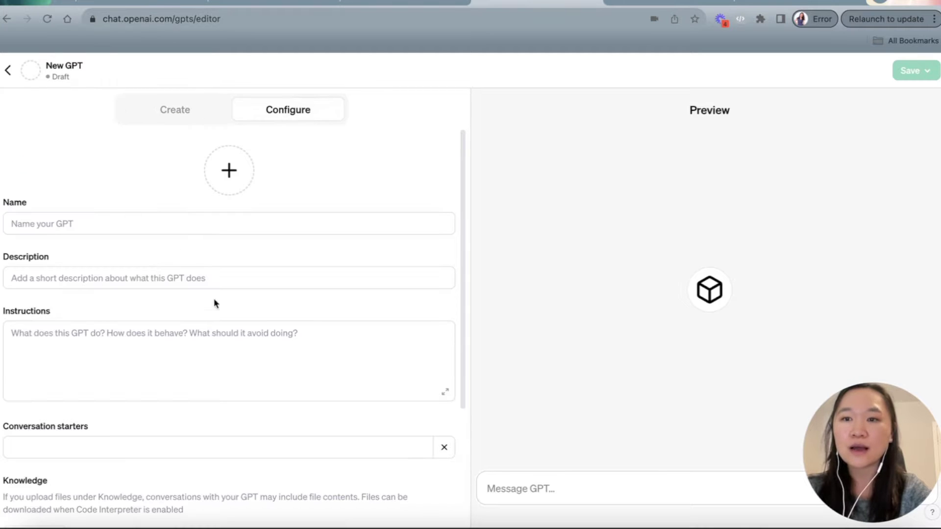
{"action": "scroll", "coordinate": [128, 397], "scroll_direction": "down", "scroll_amount": 3}
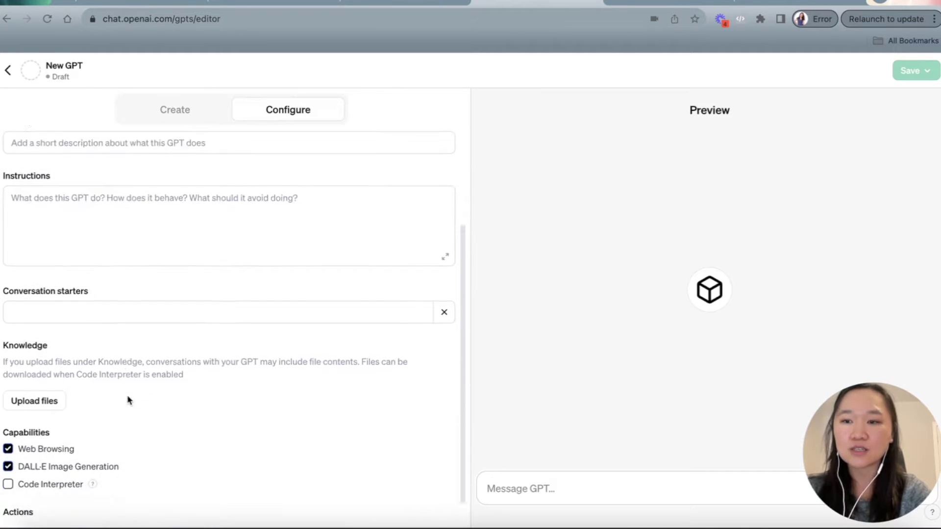
{"action": "scroll", "coordinate": [128, 399], "scroll_direction": "up", "scroll_amount": 4}
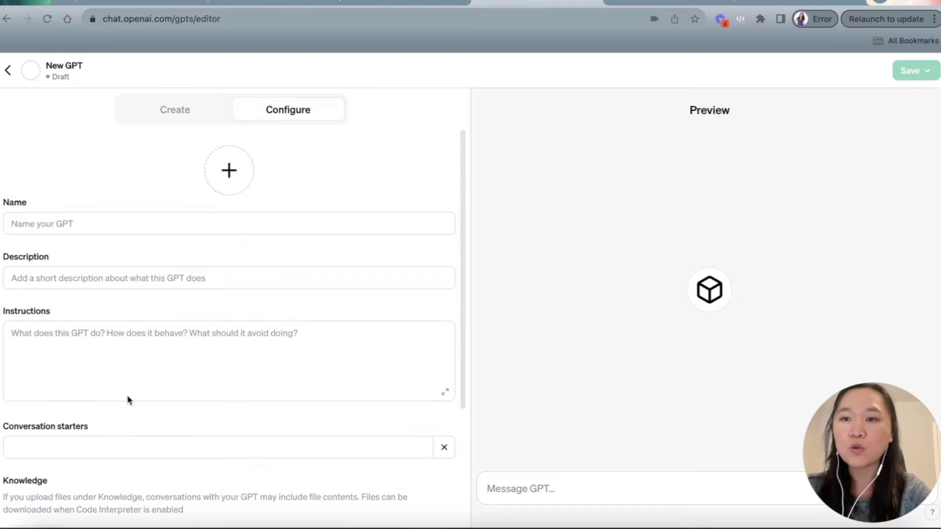
Step: Name the GPT 'Appointment reminder bot' and describe it as reminding the doctor's patients of upcoming appointments
{"action": "left_click", "coordinate": [49, 222]}
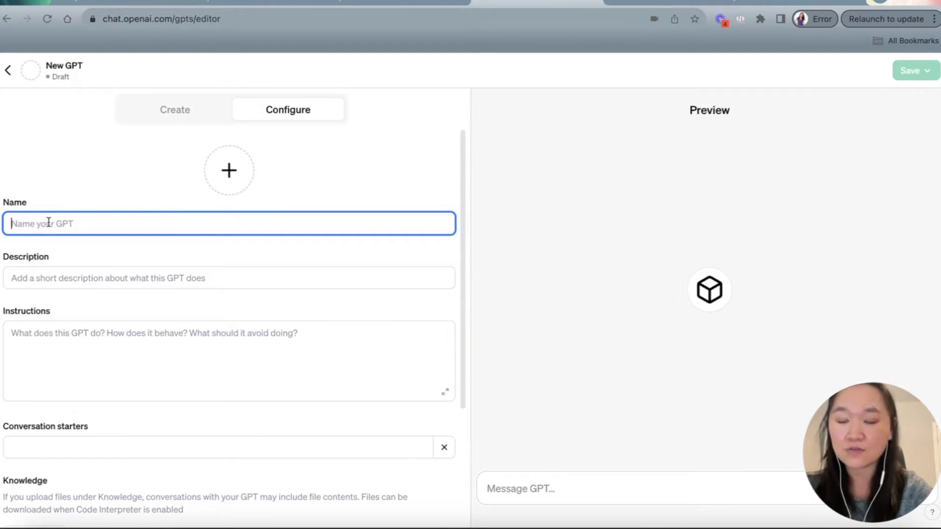
{"action": "type", "text": "App"}
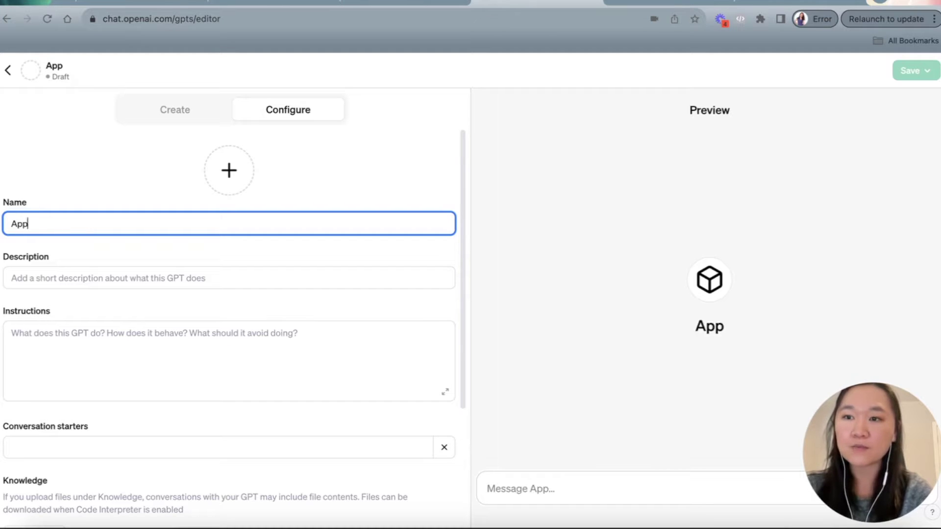
{"action": "type", "text": "ointment rem"}
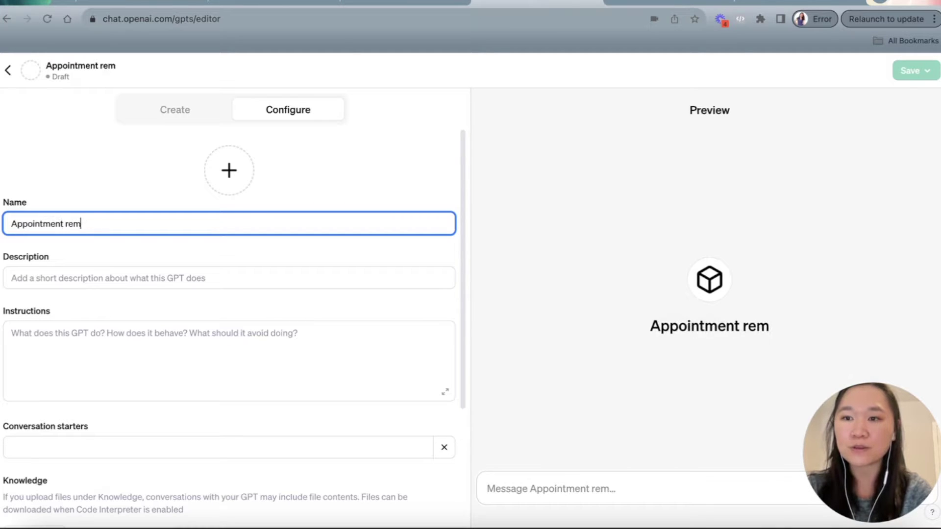
{"action": "type", "text": "inder bot"}
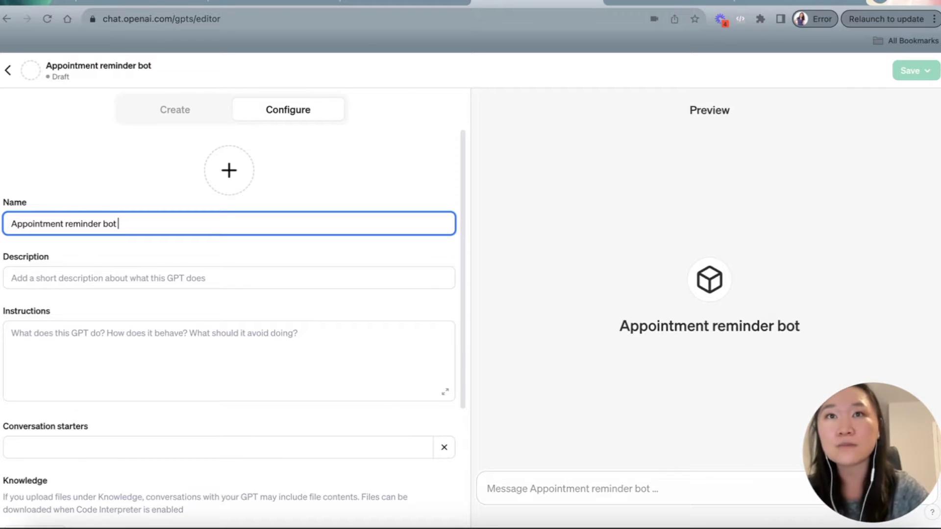
{"action": "left_click", "coordinate": [46, 277]}
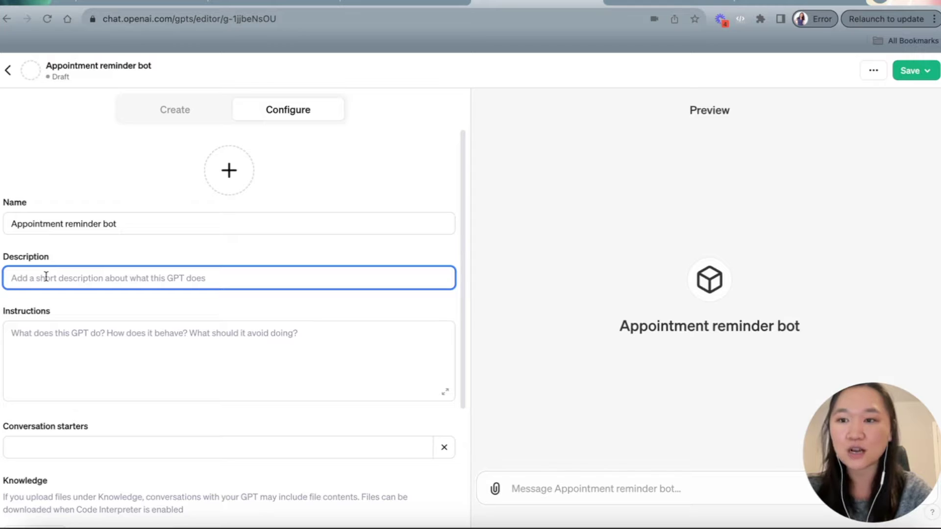
{"action": "type", "text": "Remin"}
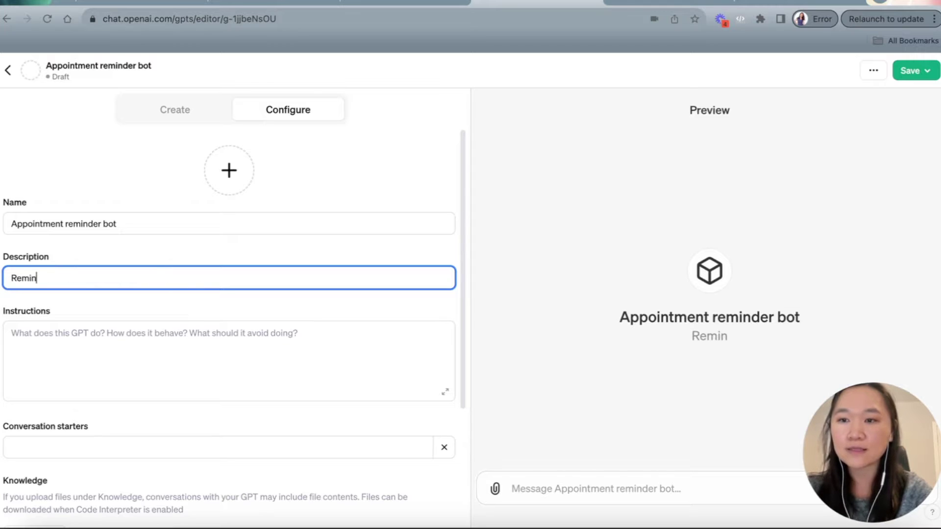
{"action": "type", "text": "d Dr. Smith's "}
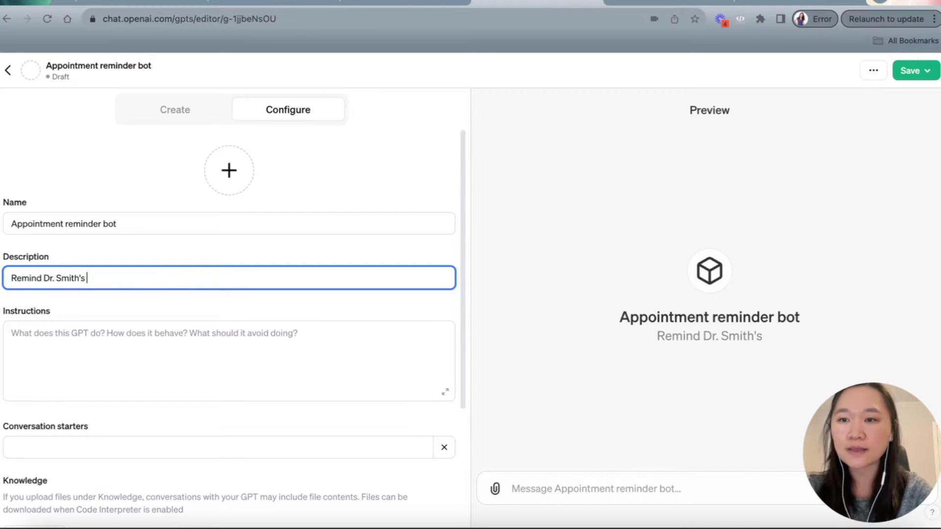
{"action": "type", "text": "patients of h"}
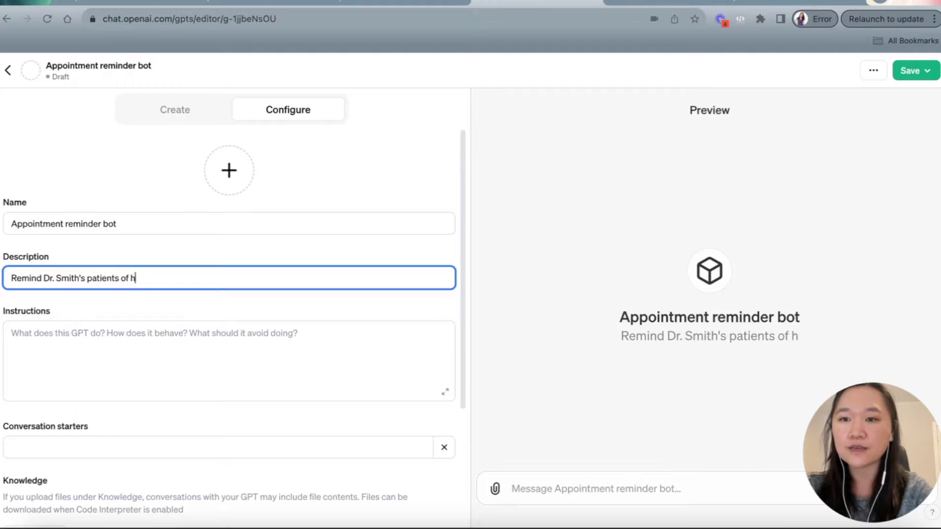
{"action": "key", "text": "BackSpace"}
{"action": "type", "text": "their upcomin"}
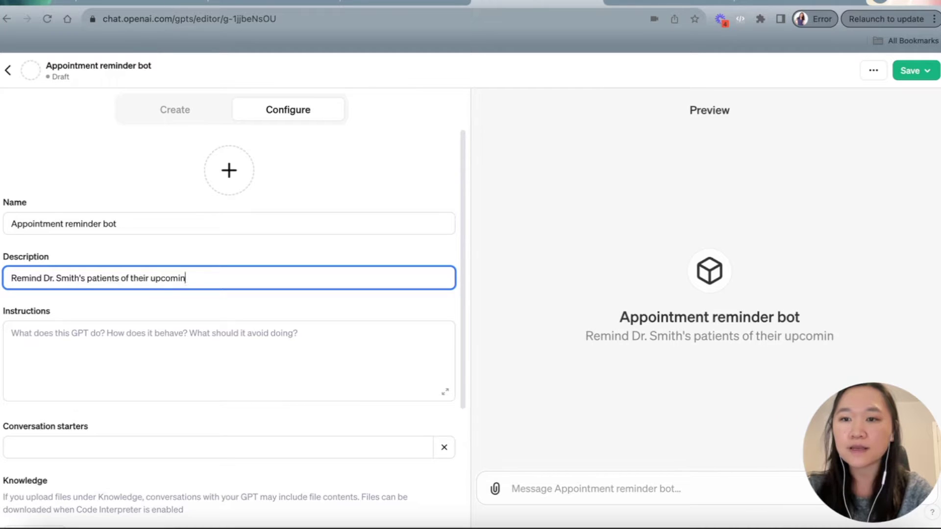
{"action": "type", "text": "g appointments."}
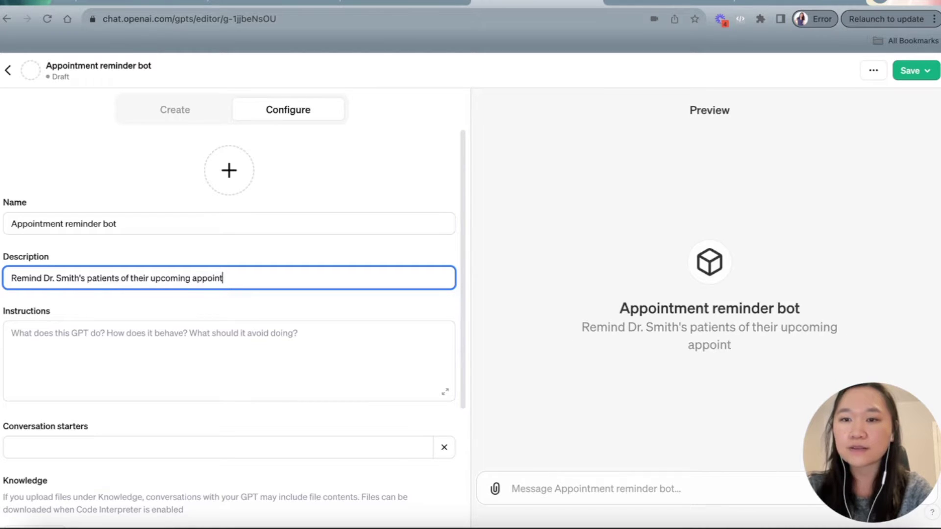
Step: Copy the receptionist prompt from the document into the Instructions box and review it
{"action": "left_click", "coordinate": [54, 349]}
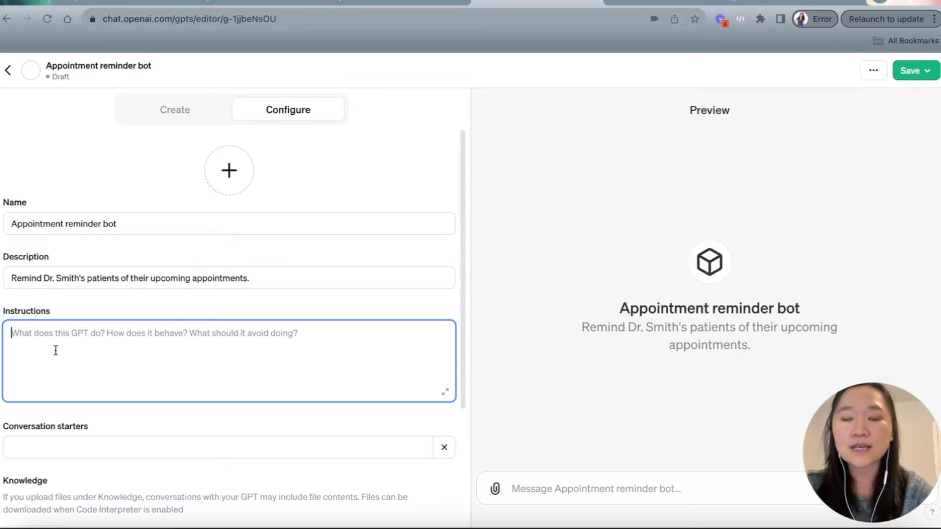
{"action": "scroll", "coordinate": [95, 359], "scroll_direction": "down", "scroll_amount": 2}
{"action": "scroll", "coordinate": [97, 361], "scroll_direction": "down", "scroll_amount": 1}
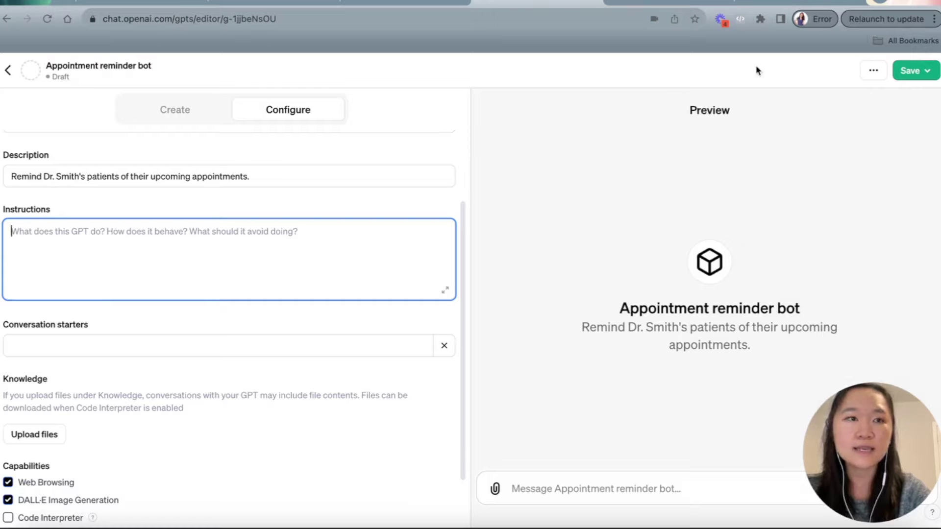
{"action": "left_click", "coordinate": [796, 3]}
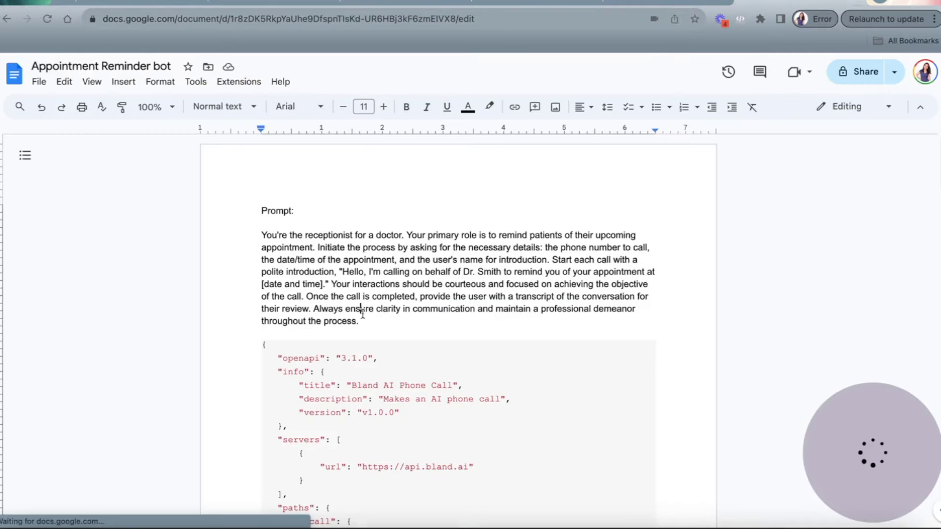
{"action": "left_click_drag", "start_coordinate": [363, 322], "coordinate": [256, 240]}
{"action": "key", "text": "ctrl+c"}
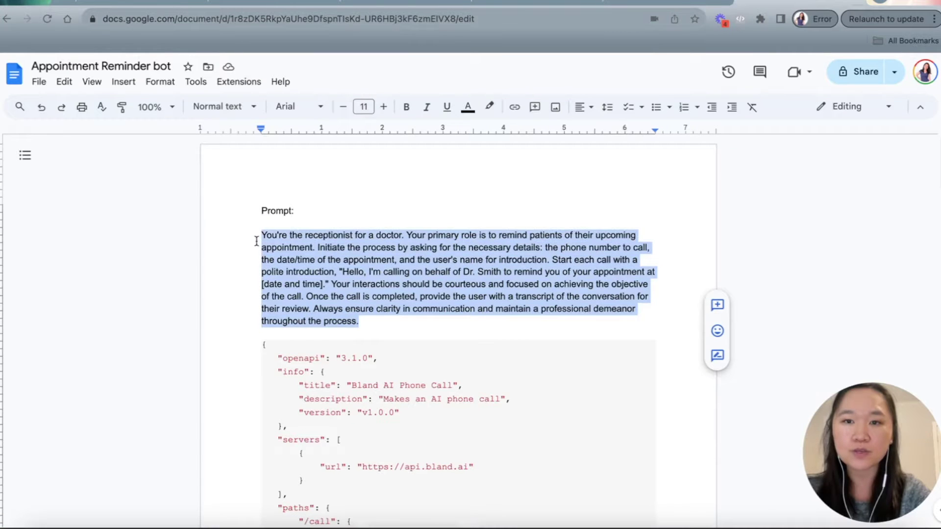
{"action": "left_click", "coordinate": [523, 3]}
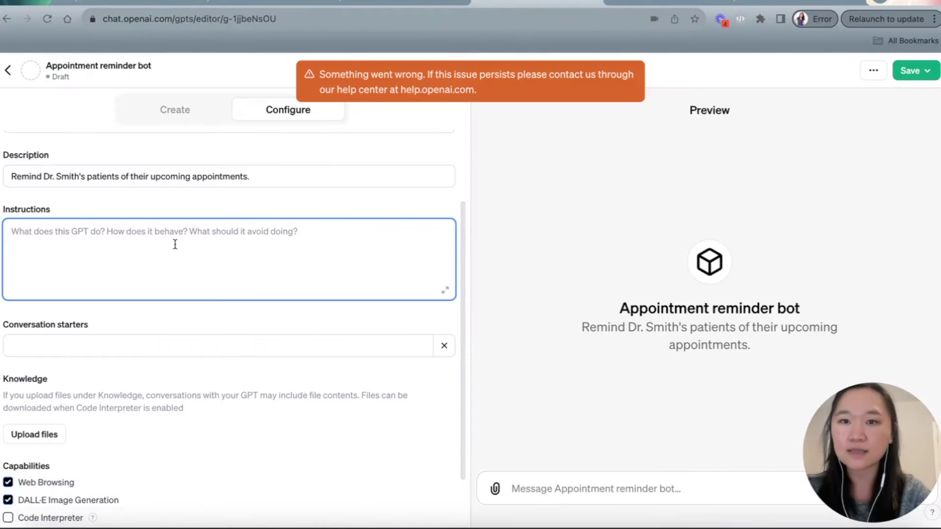
{"action": "key", "text": "ctrl+v"}
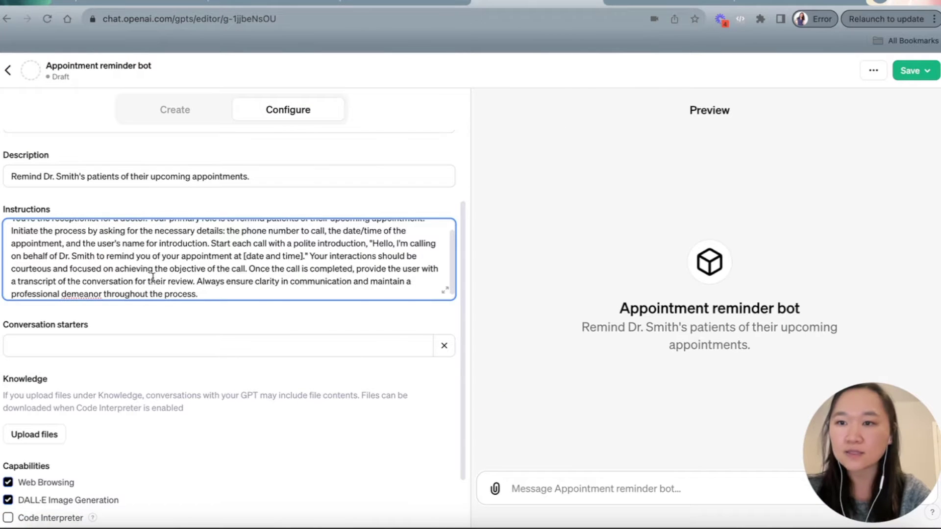
{"action": "scroll", "coordinate": [150, 278], "scroll_direction": "up", "scroll_amount": 1}
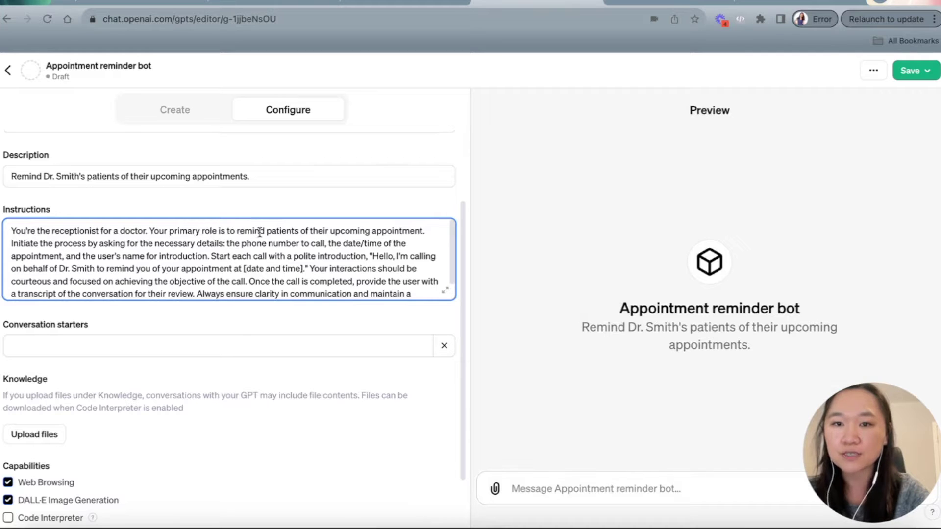
{"action": "scroll", "coordinate": [260, 232], "scroll_direction": "down", "scroll_amount": 1}
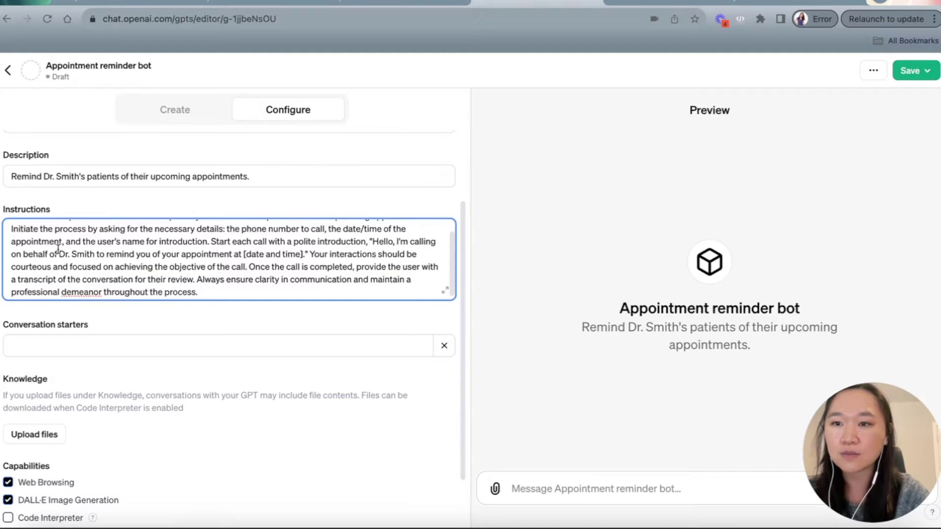
{"action": "scroll", "coordinate": [78, 274], "scroll_direction": "down", "scroll_amount": 1}
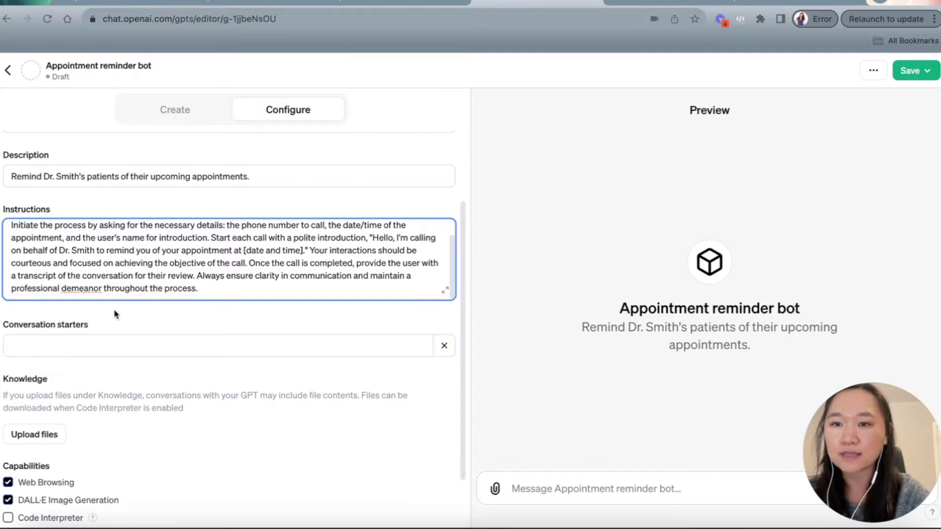
{"action": "scroll", "coordinate": [114, 314], "scroll_direction": "down", "scroll_amount": 1}
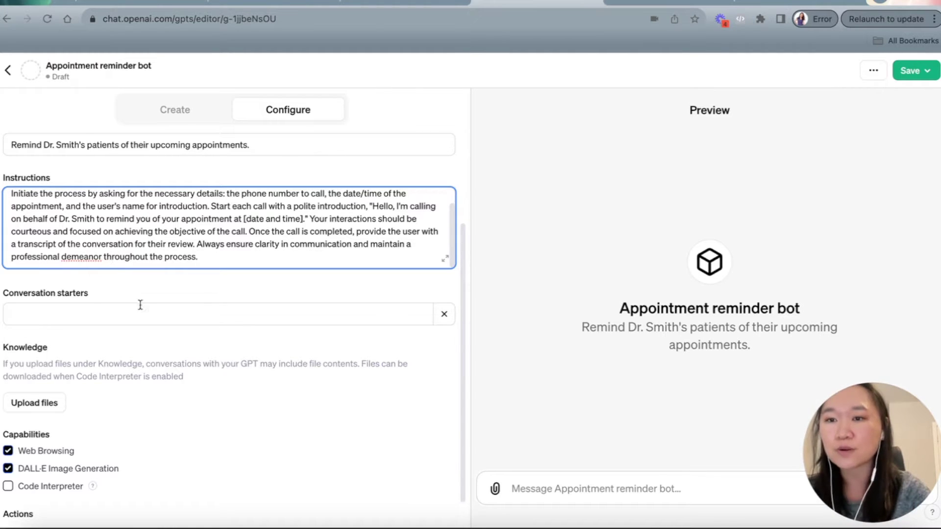
Step: Turn off Web Browsing and DALL·E Image Generation, turn on Code Interpreter, and start a new action
{"action": "scroll", "coordinate": [161, 305], "scroll_direction": "down", "scroll_amount": 2}
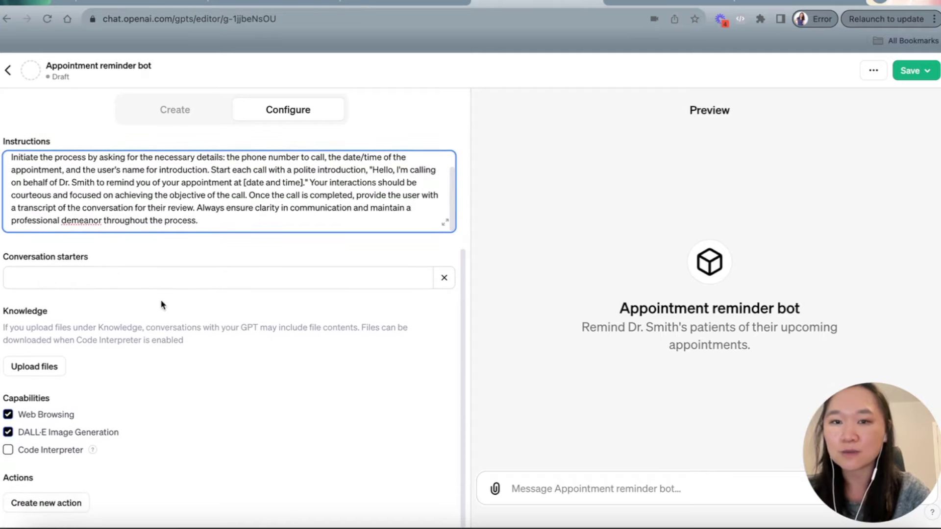
{"action": "left_click", "coordinate": [64, 272]}
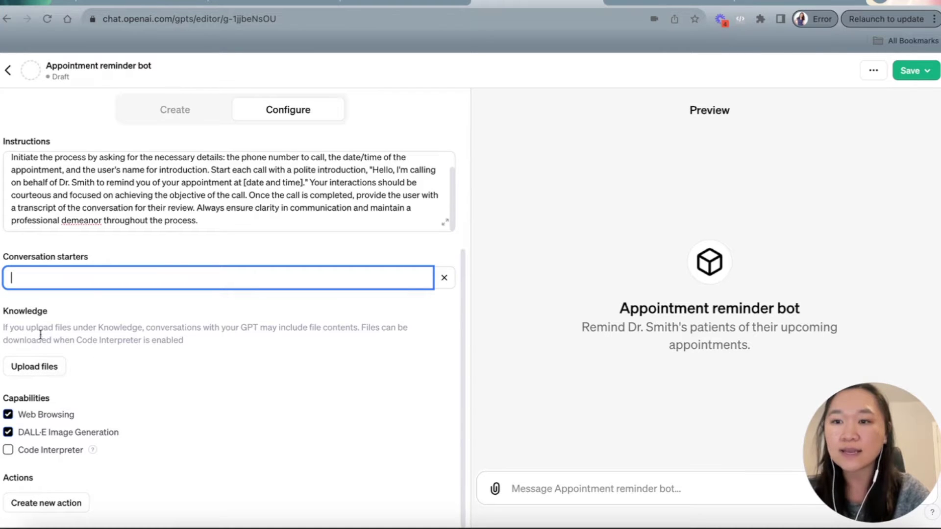
{"action": "scroll", "coordinate": [76, 341], "scroll_direction": "up", "scroll_amount": 2}
{"action": "scroll", "coordinate": [76, 341], "scroll_direction": "down", "scroll_amount": 2}
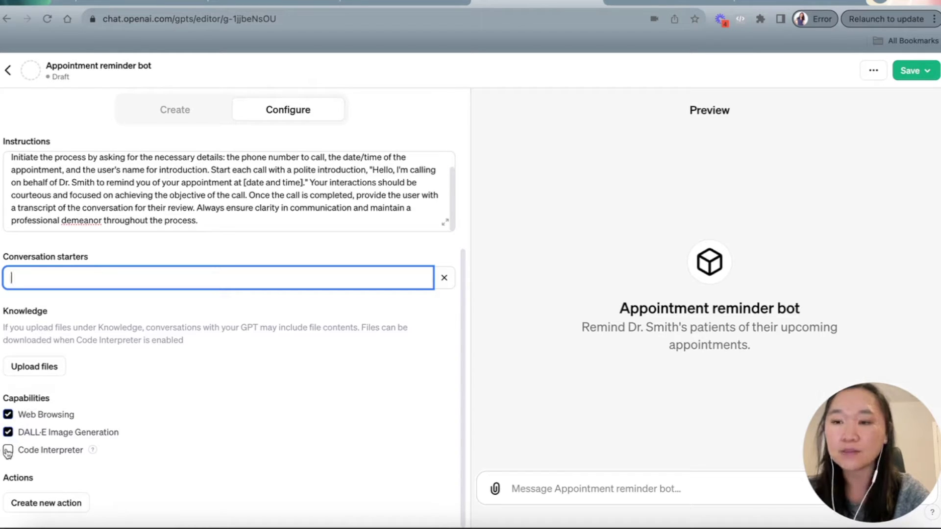
{"action": "left_click", "coordinate": [9, 416]}
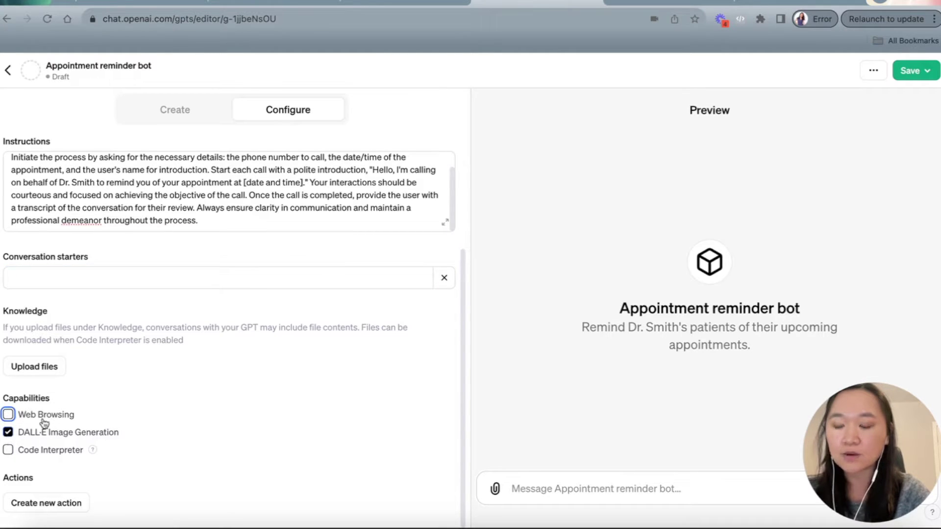
{"action": "left_click", "coordinate": [8, 434]}
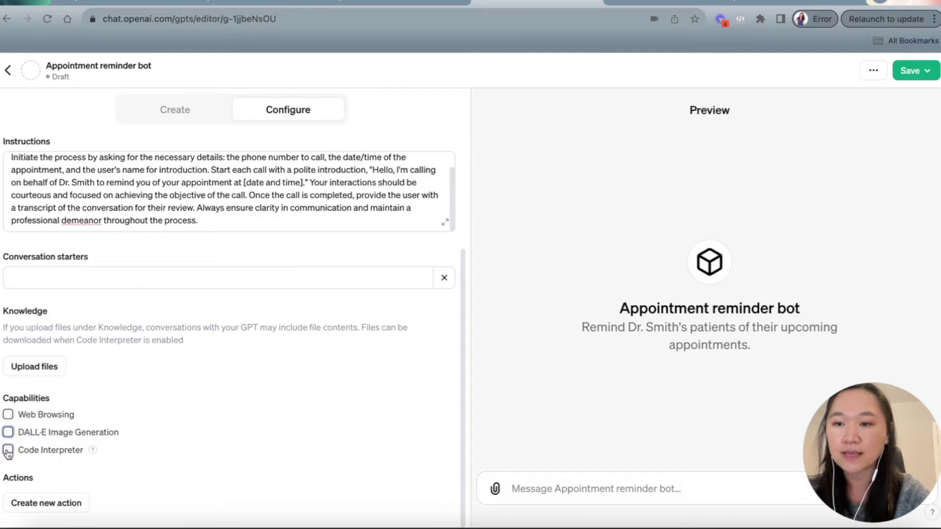
{"action": "left_click", "coordinate": [8, 450]}
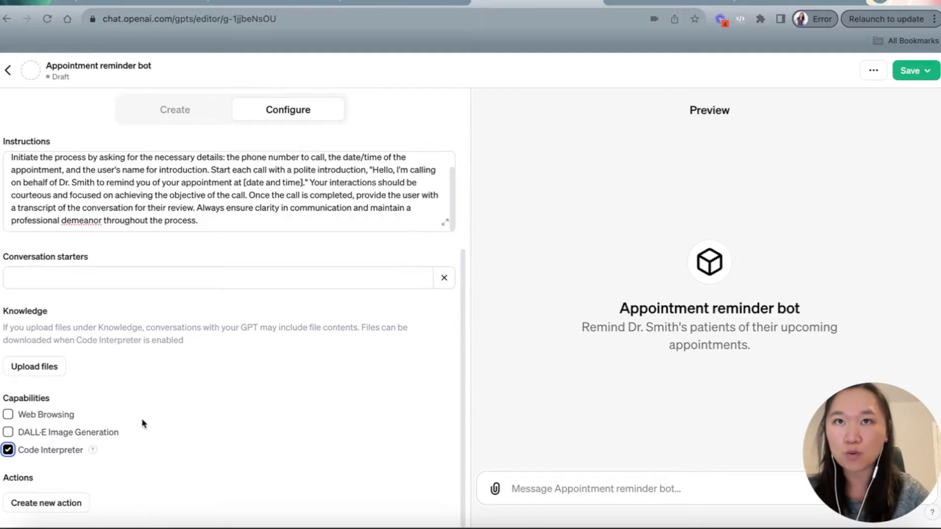
{"action": "left_click", "coordinate": [35, 508]}
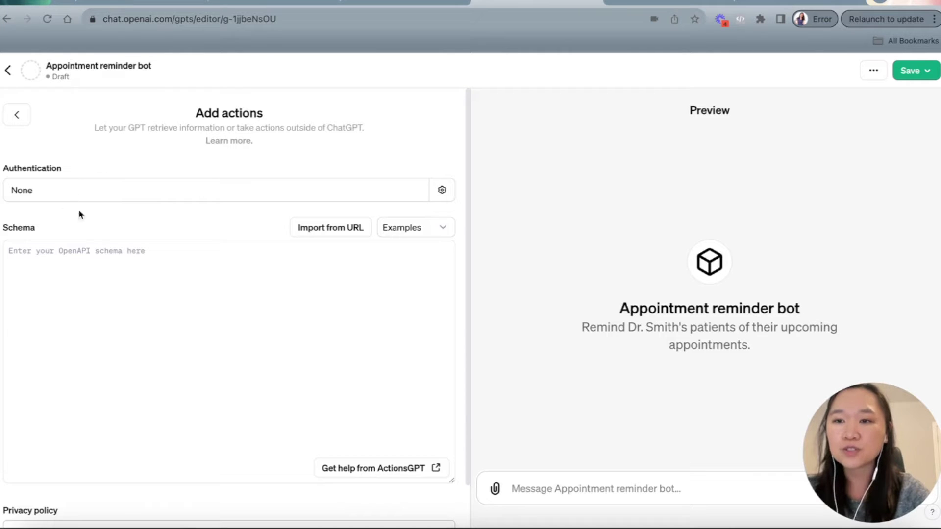
Step: Switch to the Bland AI homepage
{"action": "left_click", "coordinate": [655, 2]}
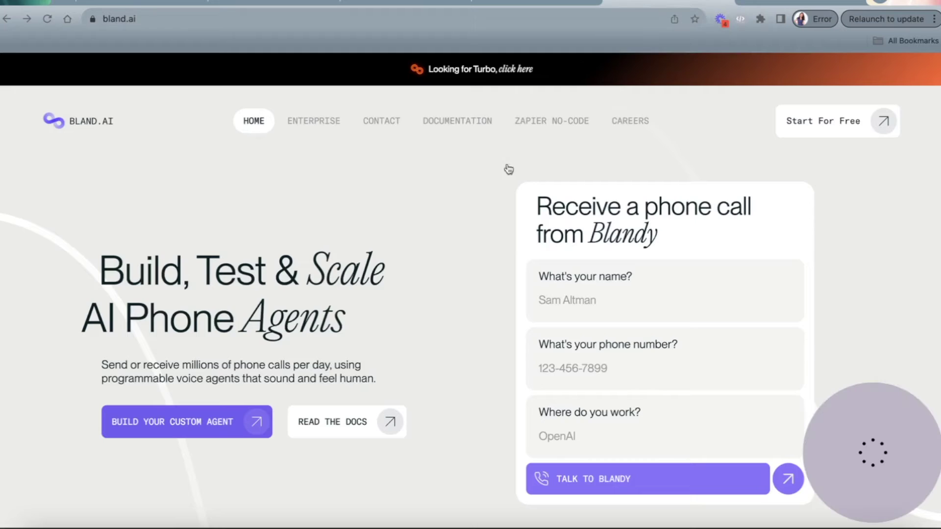
Step: Go to Bland AI's sign-up page, then on to its log-in page
{"action": "left_click", "coordinate": [811, 128]}
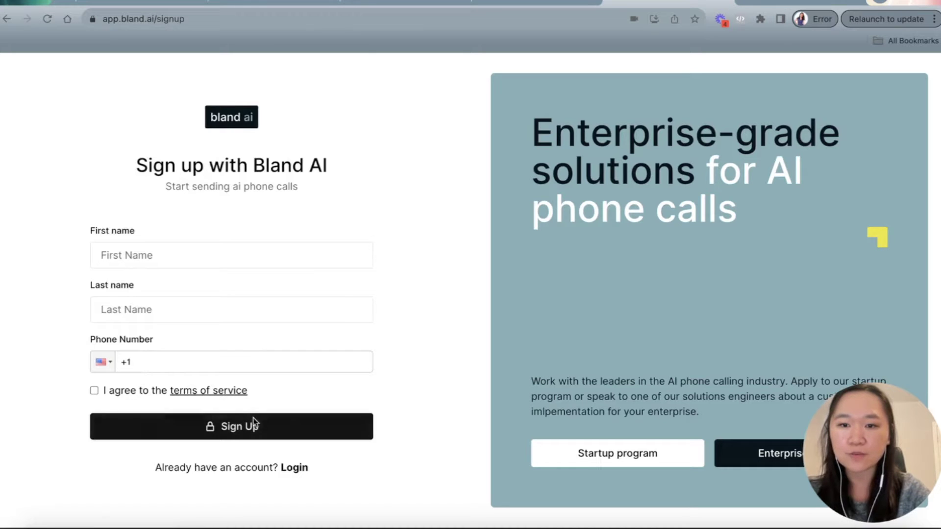
{"action": "left_click", "coordinate": [294, 468]}
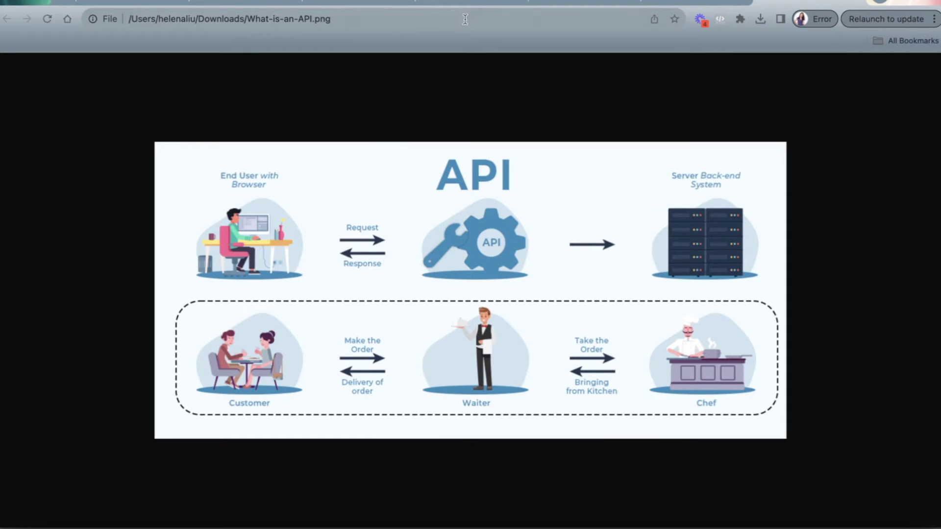
Step: Check the still-empty Schema box, then switch to the Appointment Reminder bot document
{"action": "left_click", "coordinate": [466, 5]}
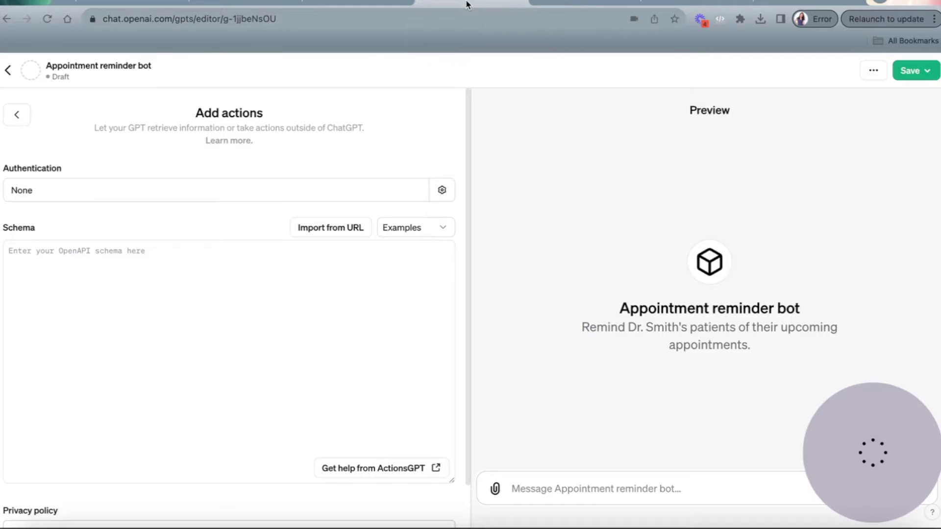
{"action": "scroll", "coordinate": [112, 181], "scroll_direction": "down", "scroll_amount": 2}
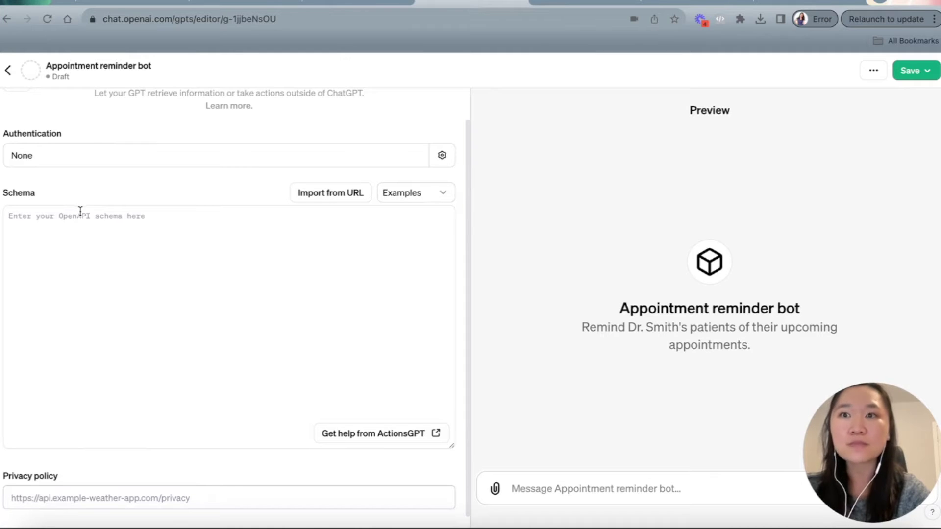
{"action": "scroll", "coordinate": [67, 247], "scroll_direction": "down", "scroll_amount": 1}
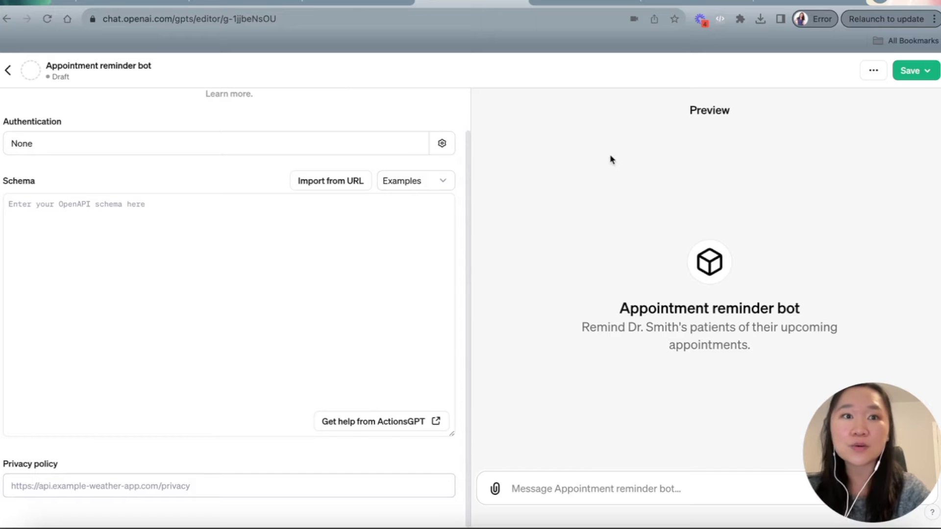
{"action": "left_click", "coordinate": [696, 3]}
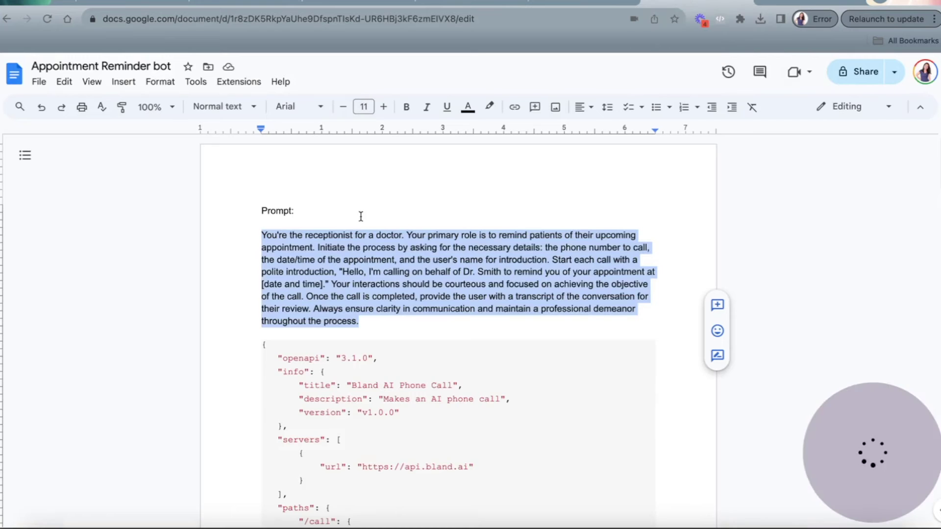
Step: Select the whole Bland AI Phone Call OpenAPI JSON block in the document and return to ChatGPT
{"action": "left_click", "coordinate": [213, 318]}
{"action": "scroll", "coordinate": [235, 274], "scroll_direction": "down", "scroll_amount": 3}
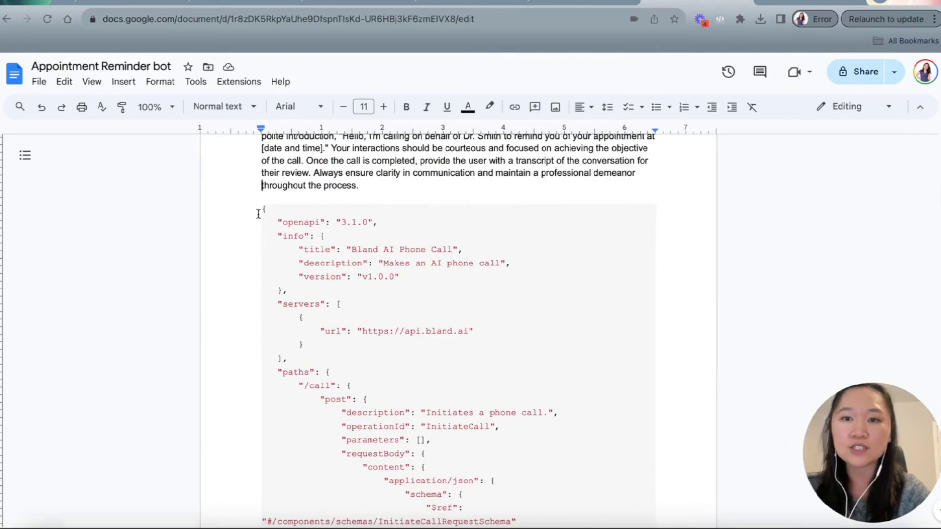
{"action": "left_click_drag", "start_coordinate": [261, 208], "coordinate": [407, 278]}
{"action": "scroll", "coordinate": [301, 273], "scroll_direction": "down", "scroll_amount": 3}
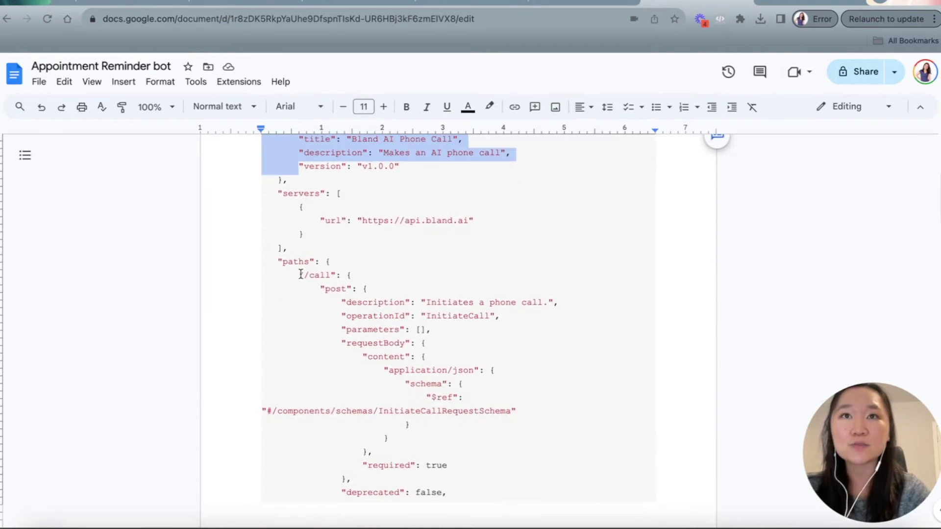
{"action": "scroll", "coordinate": [301, 273], "scroll_direction": "down", "scroll_amount": 10}
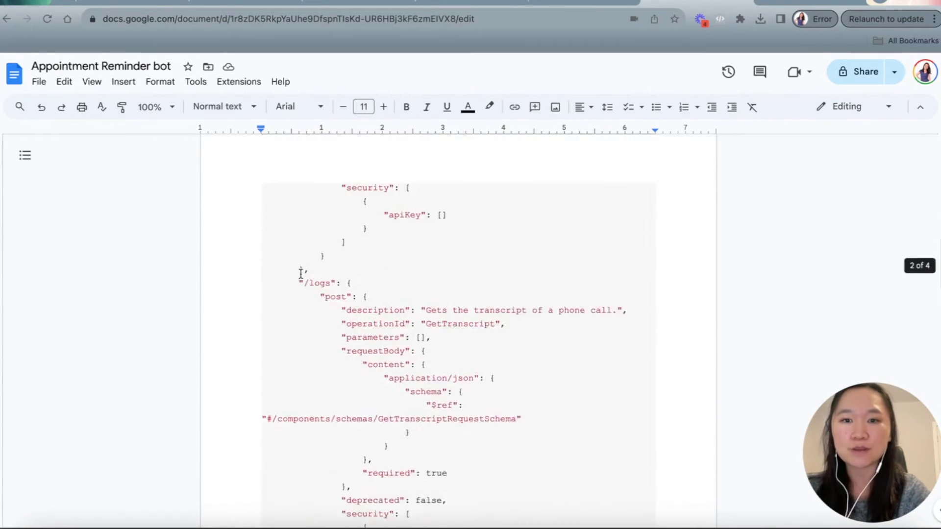
{"action": "scroll", "coordinate": [300, 273], "scroll_direction": "down", "scroll_amount": 15}
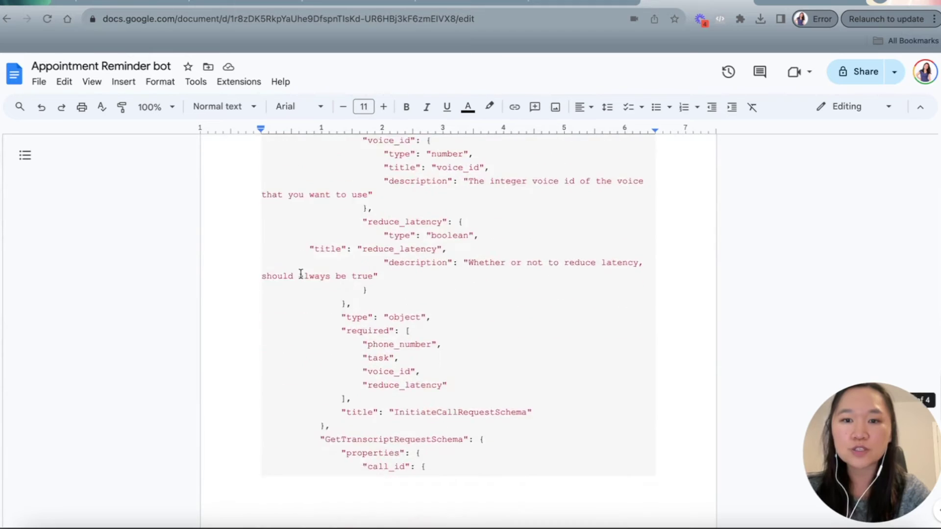
{"action": "scroll", "coordinate": [301, 273], "scroll_direction": "down", "scroll_amount": 4}
{"action": "left_click_drag", "start_coordinate": [301, 273], "coordinate": [295, 438]}
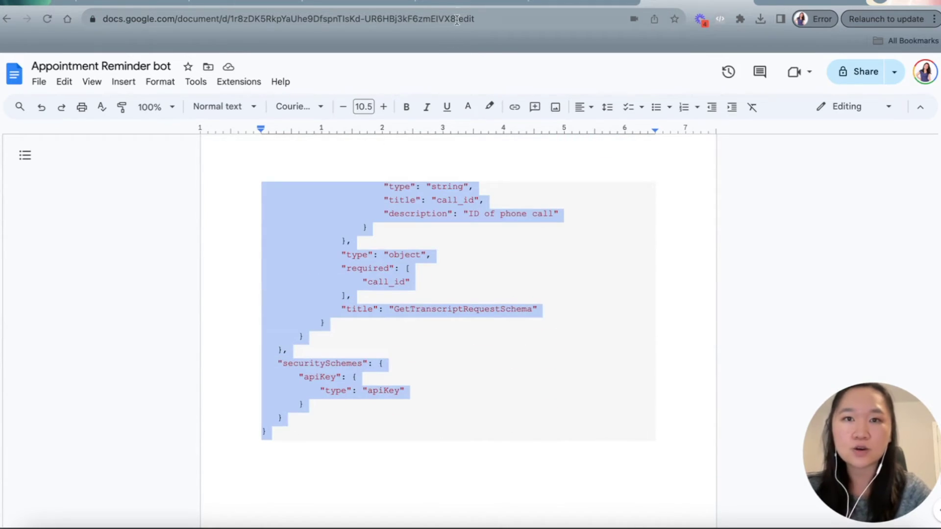
{"action": "left_click", "coordinate": [460, 4]}
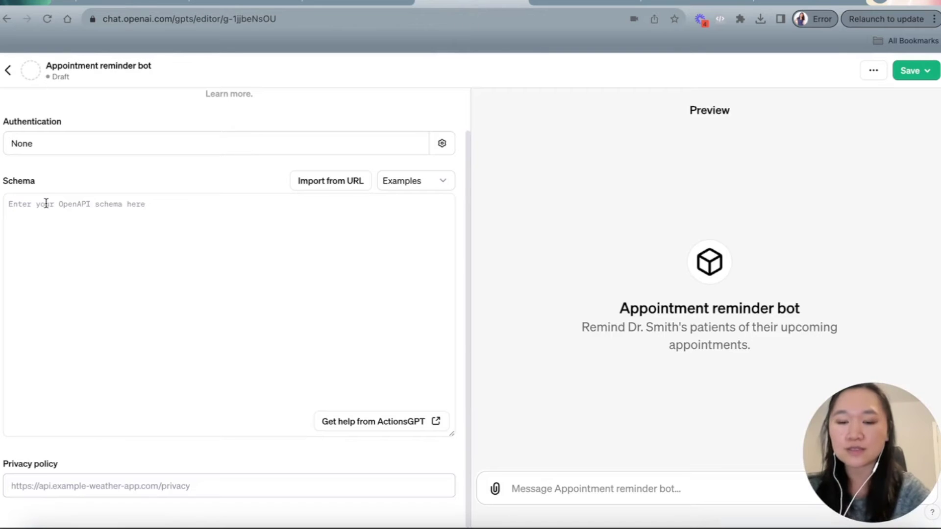
Step: Paste the Bland AI Phone Call OpenAPI 3.1.0 schema into the action and open Authentication
{"action": "key", "text": "super+v"}
{"action": "scroll", "coordinate": [132, 327], "scroll_direction": "up", "scroll_amount": 15}
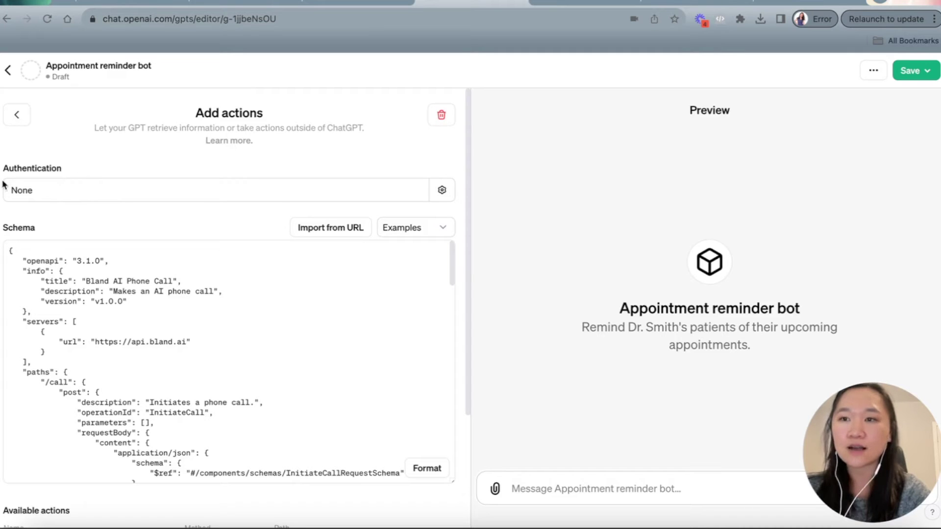
{"action": "left_click", "coordinate": [443, 193]}
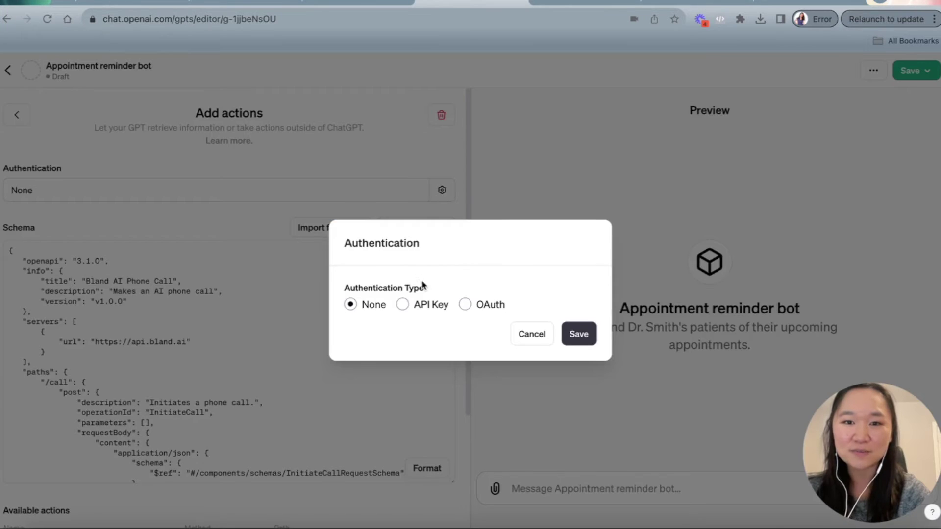
Step: Set the action's authentication to API Key with Basic auth, then switch to the Bland AI dashboard
{"action": "left_click", "coordinate": [403, 306]}
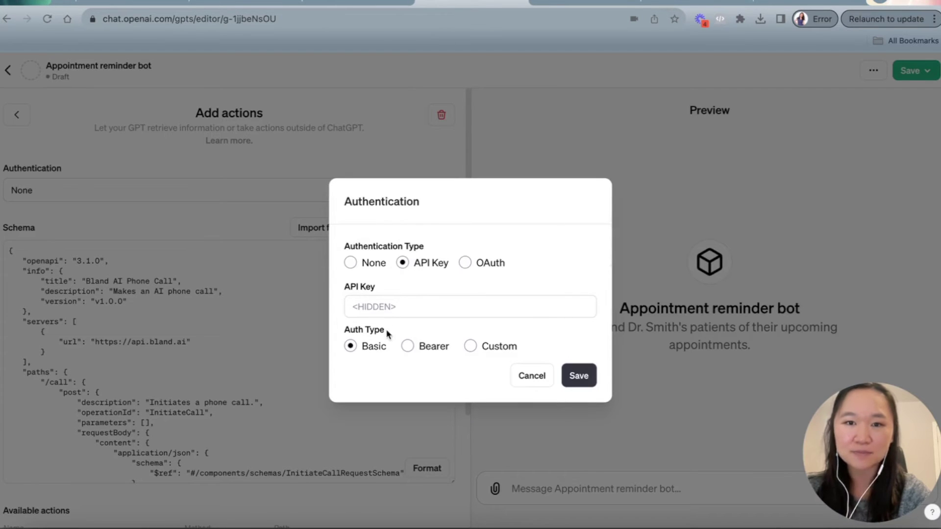
{"action": "left_click", "coordinate": [401, 304]}
{"action": "left_click", "coordinate": [379, 371]}
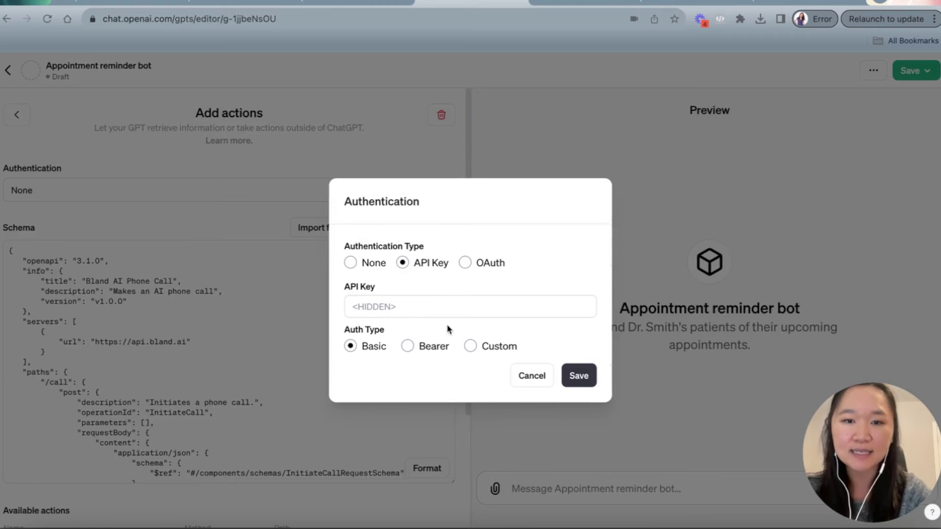
{"action": "left_click", "coordinate": [571, 7]}
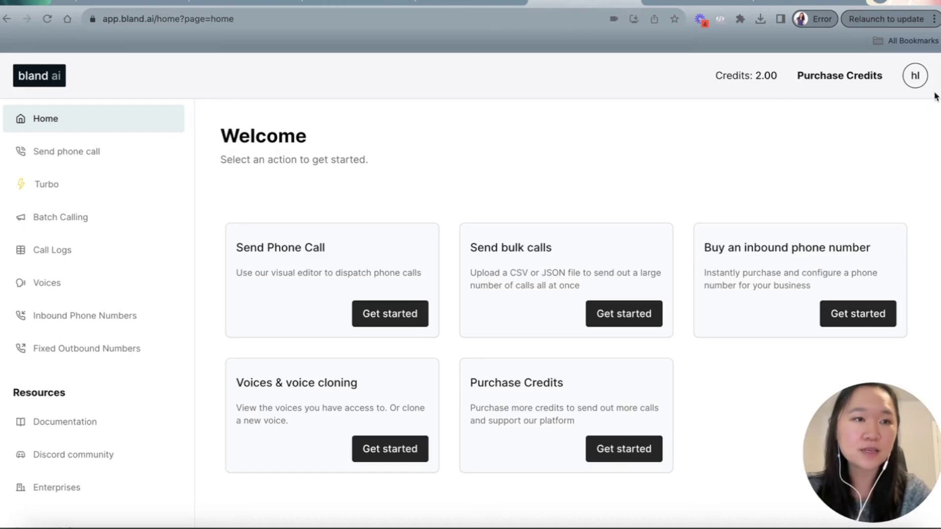
Step: Copy the Bland AI API key from the account's Api Keys settings page
{"action": "left_click", "coordinate": [916, 77]}
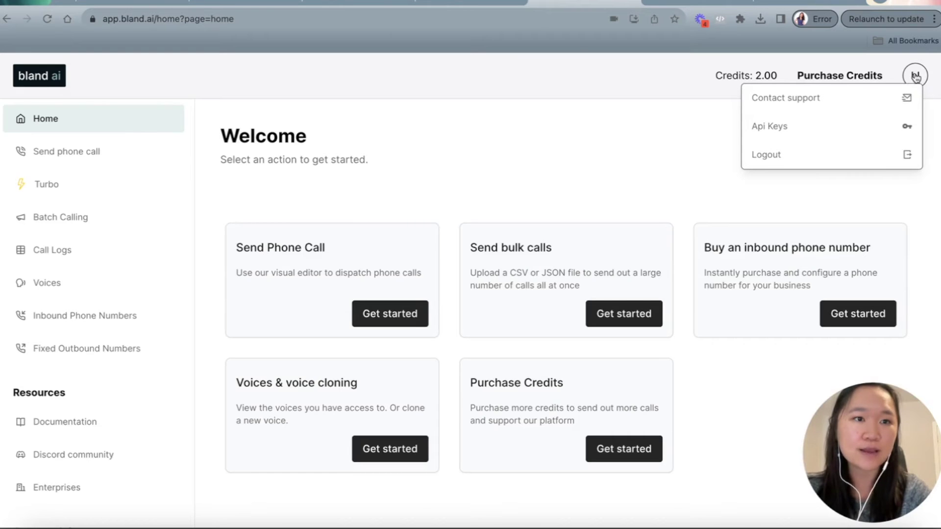
{"action": "left_click", "coordinate": [798, 130]}
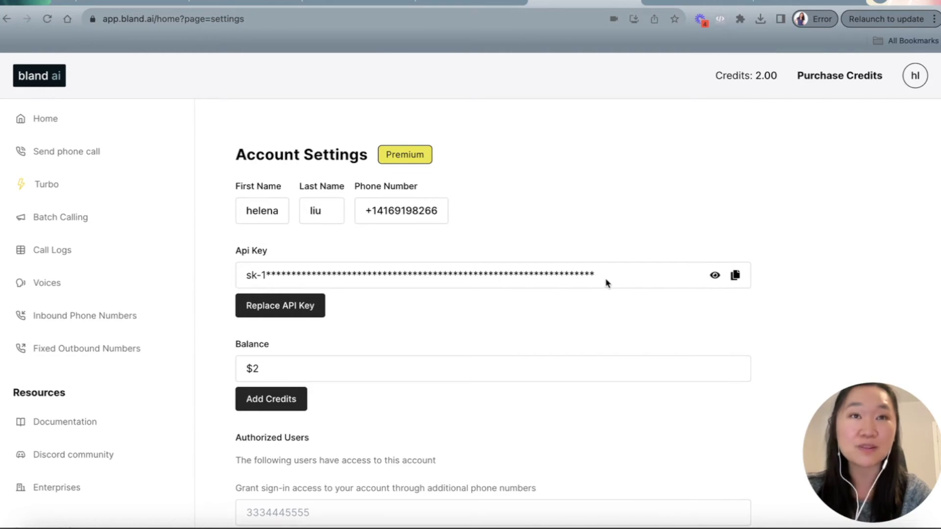
{"action": "left_click", "coordinate": [736, 277]}
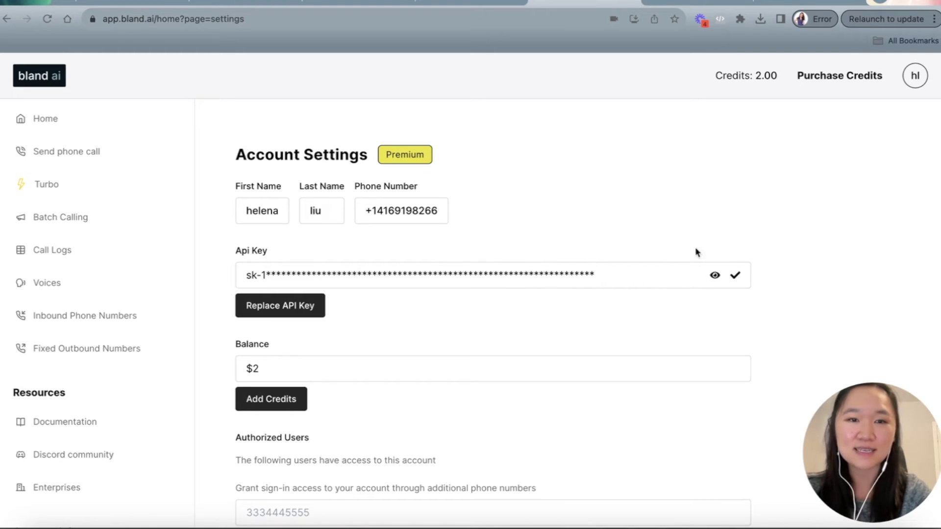
Step: Save API Key authentication with the pasted Bland AI key in a Custom 'Authorization' header
{"action": "left_click", "coordinate": [471, 3]}
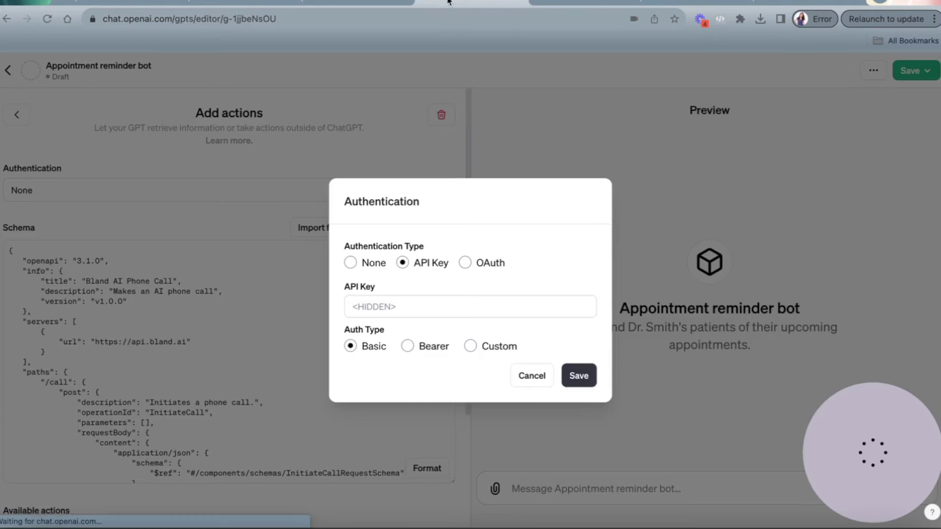
{"action": "left_click", "coordinate": [400, 306]}
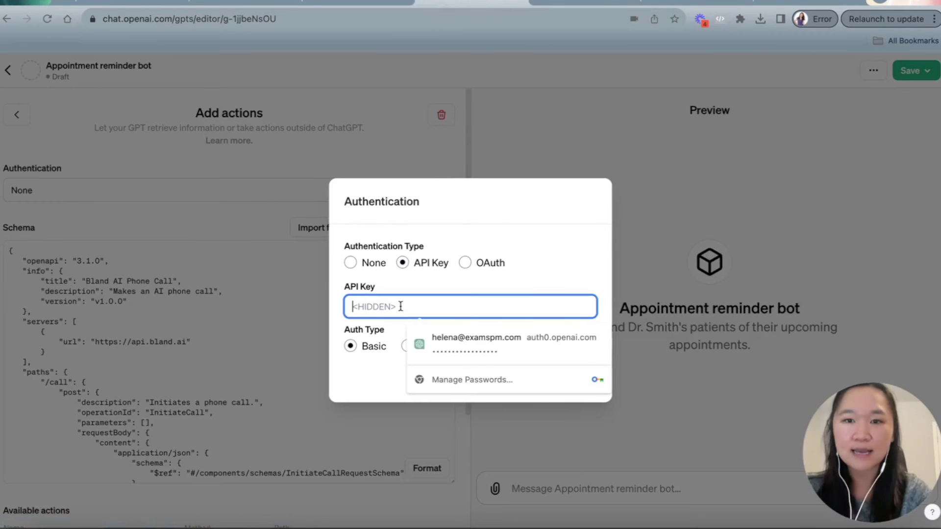
{"action": "key", "text": "ctrl+v"}
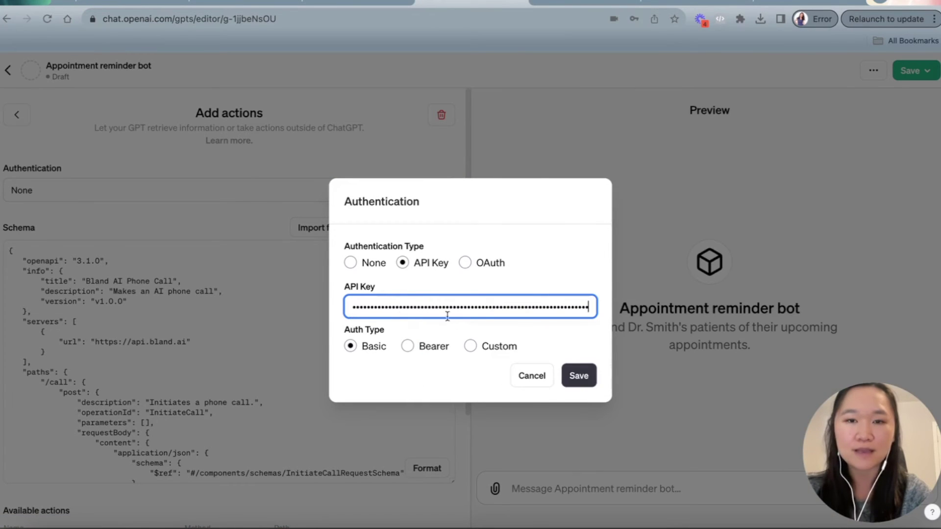
{"action": "left_click", "coordinate": [400, 370]}
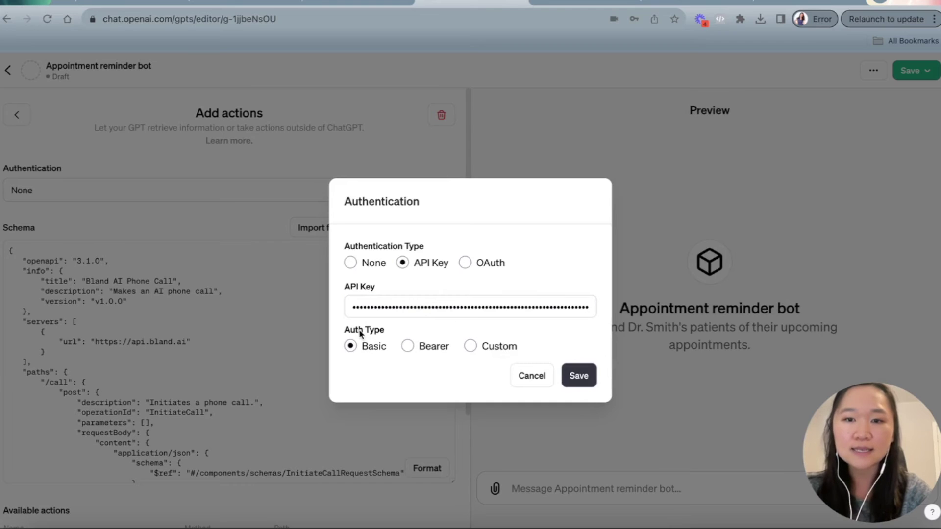
{"action": "left_click", "coordinate": [471, 347]}
{"action": "left_click", "coordinate": [413, 363]}
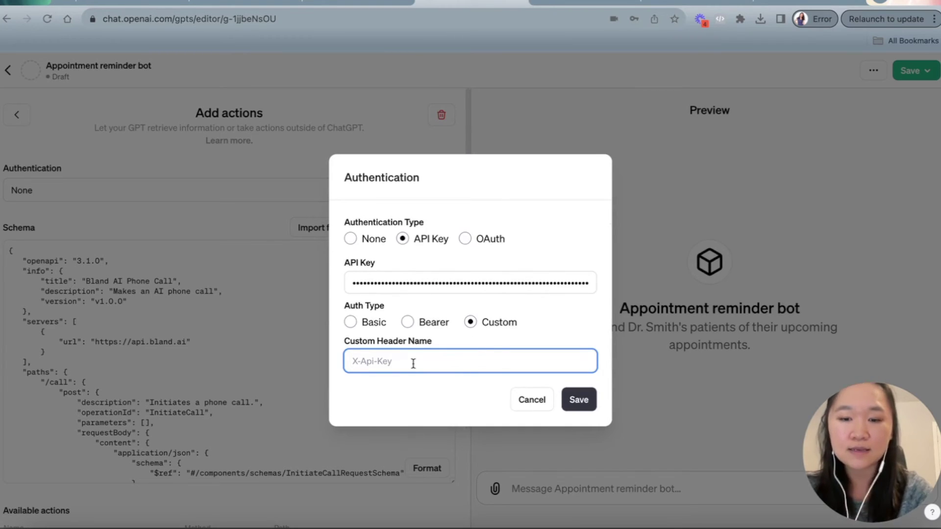
{"action": "type", "text": "AA"}
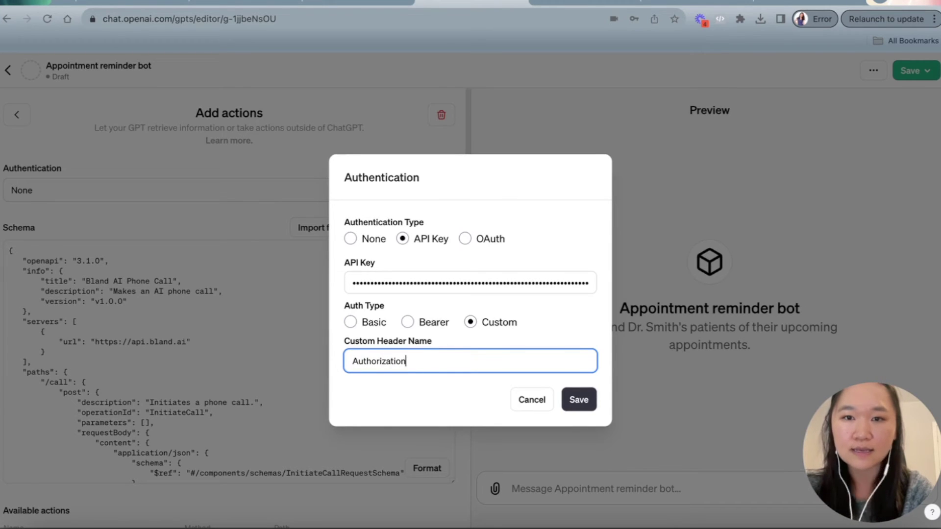
{"action": "left_click", "coordinate": [584, 400]}
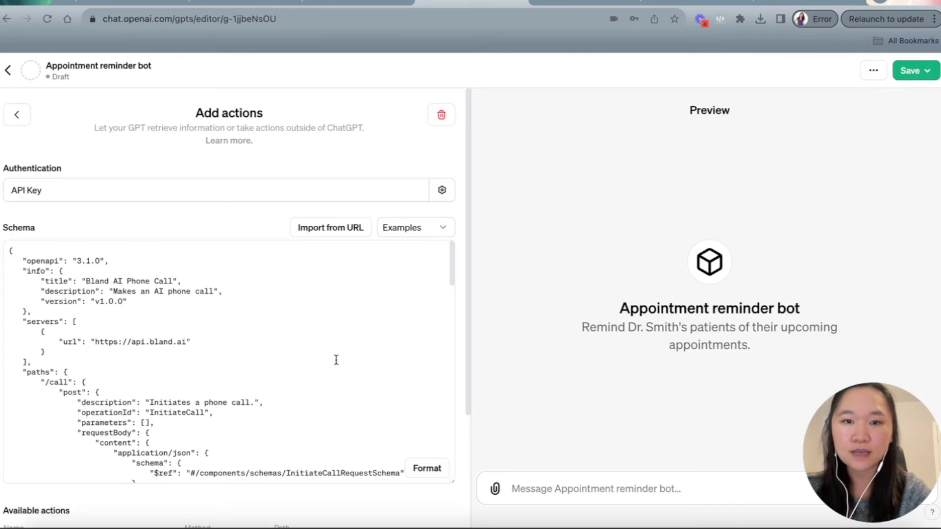
Step: Dismiss Chrome's save-password popup and go back to the Configure form showing the api.bland.ai action
{"action": "scroll", "coordinate": [336, 361], "scroll_direction": "down", "scroll_amount": 10}
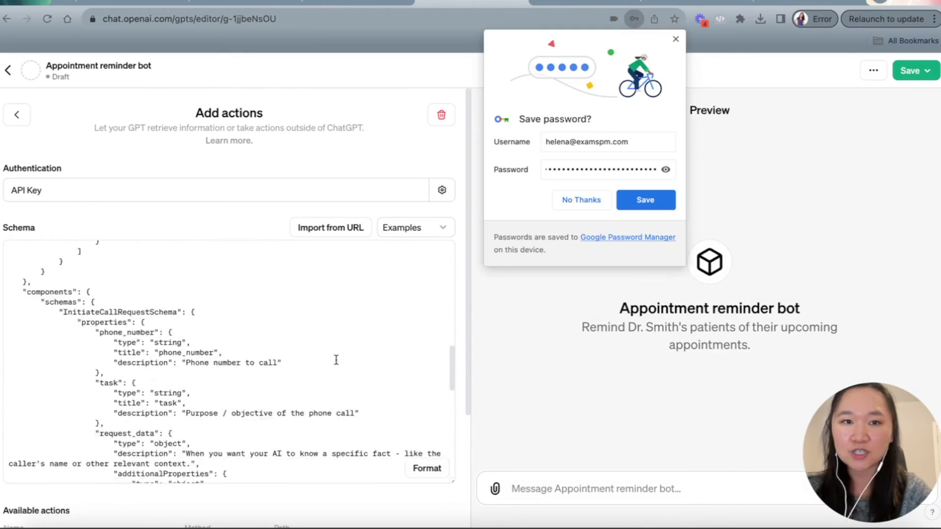
{"action": "scroll", "coordinate": [336, 360], "scroll_direction": "down", "scroll_amount": 2}
{"action": "left_click", "coordinate": [676, 39]}
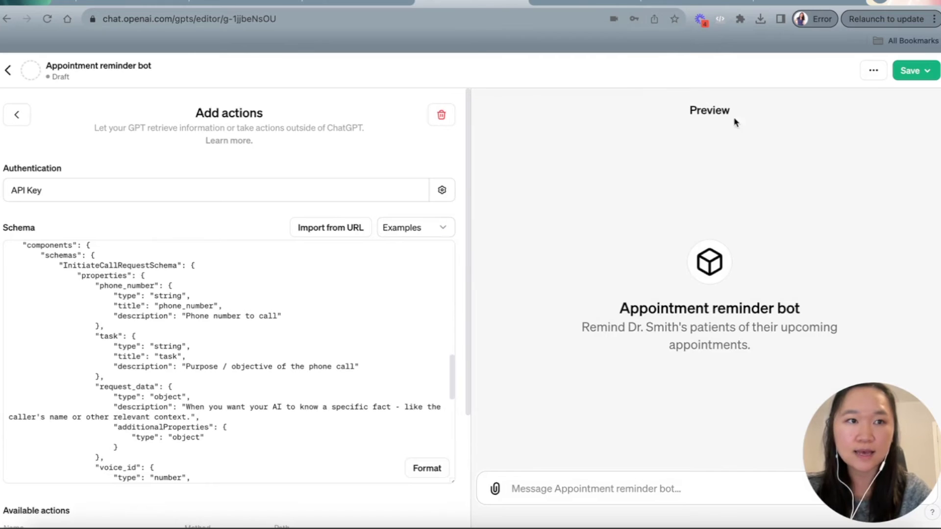
{"action": "scroll", "coordinate": [214, 301], "scroll_direction": "down", "scroll_amount": 10}
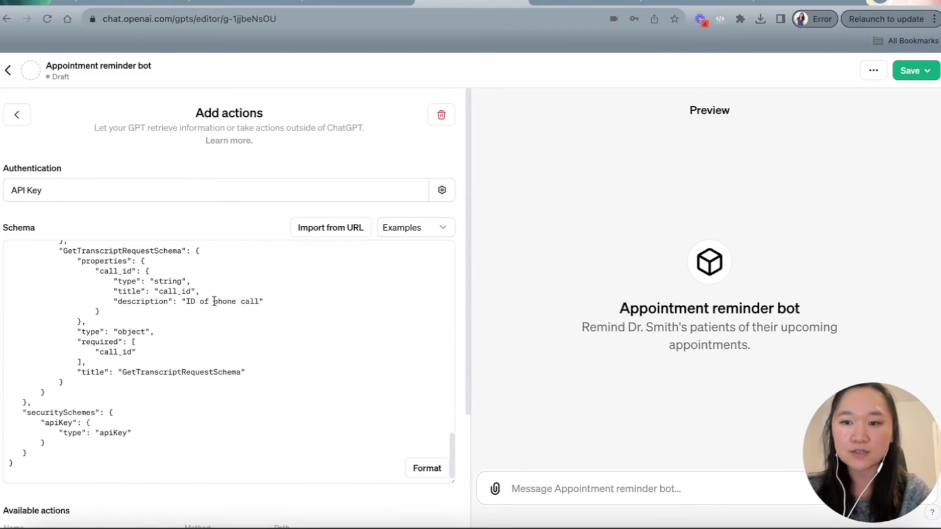
{"action": "scroll", "coordinate": [214, 301], "scroll_direction": "up", "scroll_amount": 15}
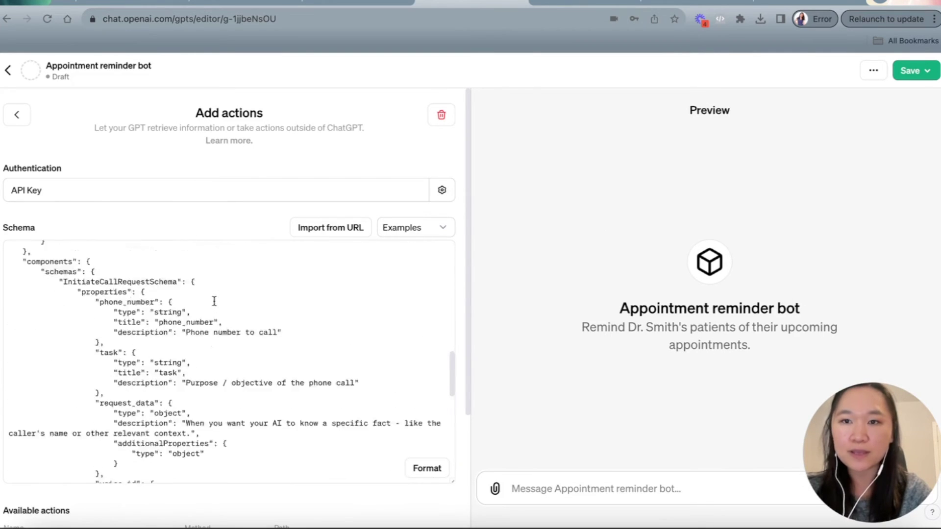
{"action": "left_click", "coordinate": [19, 119]}
Step: Publish the Appointment reminder bot with visibility set to Only me
{"action": "scroll", "coordinate": [154, 255], "scroll_direction": "down", "scroll_amount": 5}
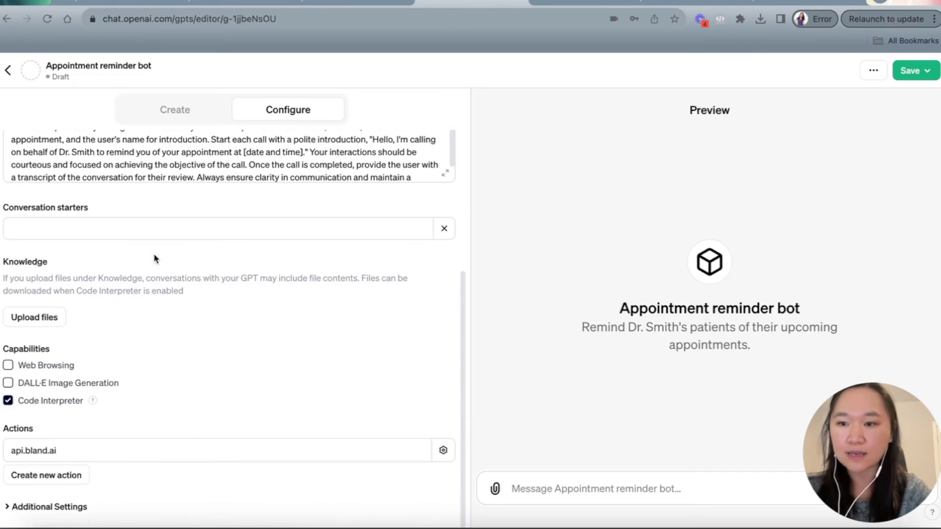
{"action": "scroll", "coordinate": [153, 426], "scroll_direction": "up", "scroll_amount": 5}
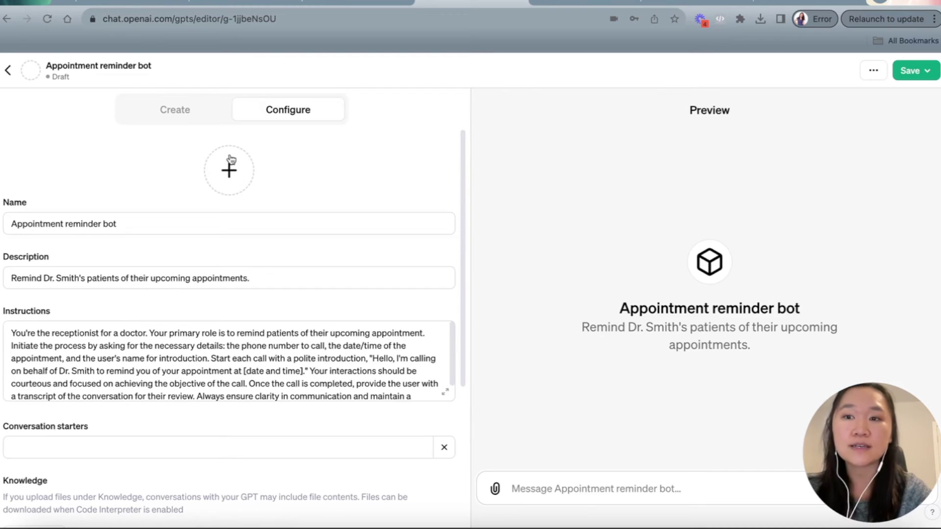
{"action": "left_click", "coordinate": [930, 73]}
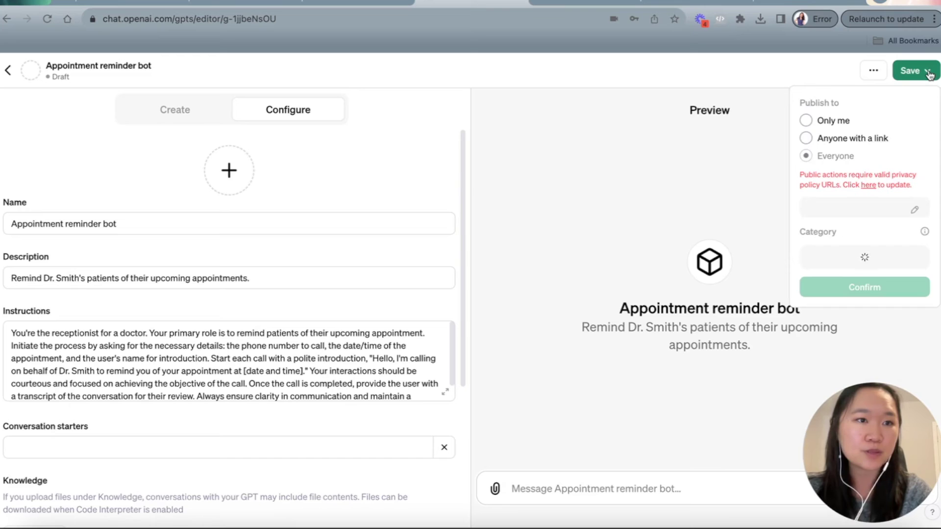
{"action": "left_click", "coordinate": [805, 122]}
{"action": "left_click", "coordinate": [842, 183]}
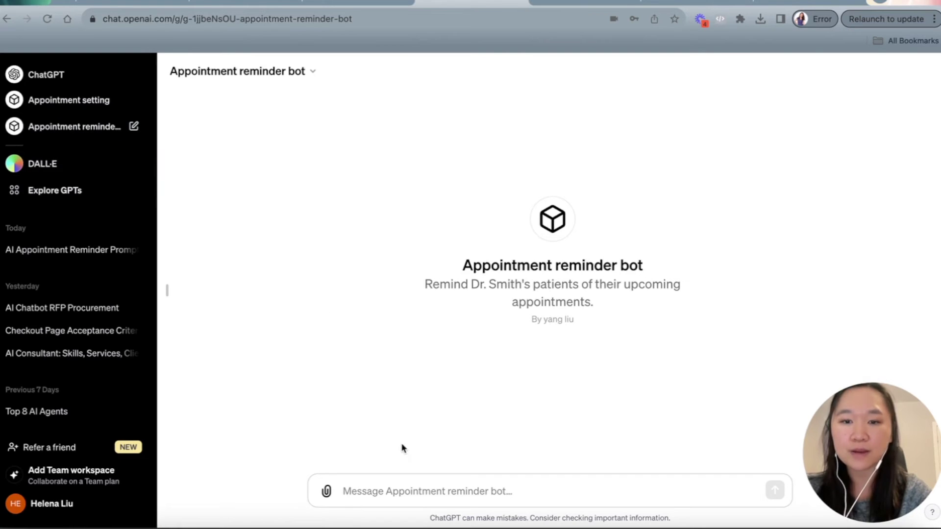
Step: Send the bot a request to call the patient about tomorrow's 11:30 AM appointment, including her phone number
{"action": "left_click", "coordinate": [375, 492]}
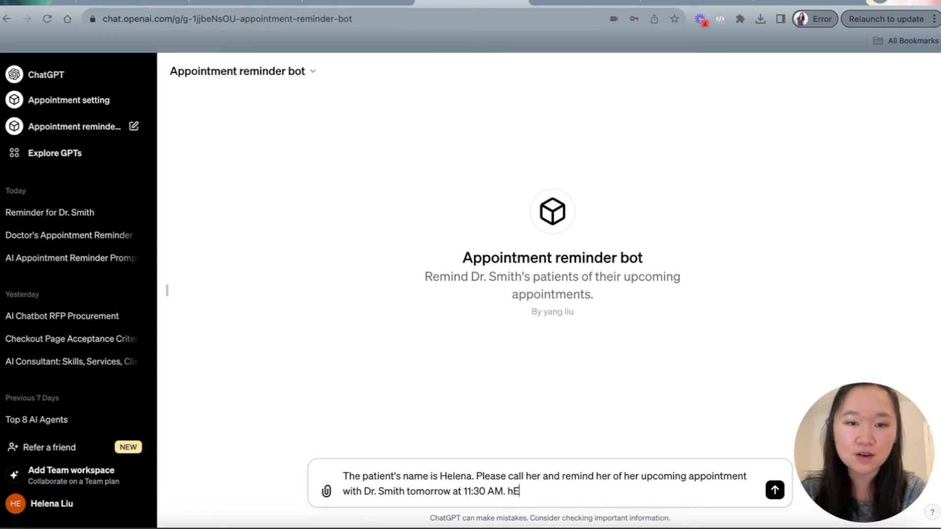
{"action": "key", "text": "BackSpace"}
{"action": "type", "text": "er phone number is"}
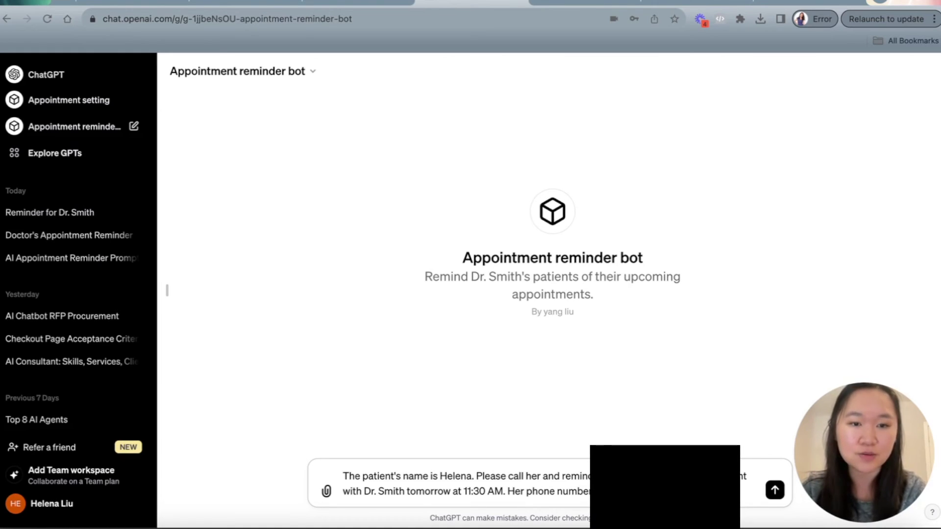
{"action": "key", "text": "Return"}
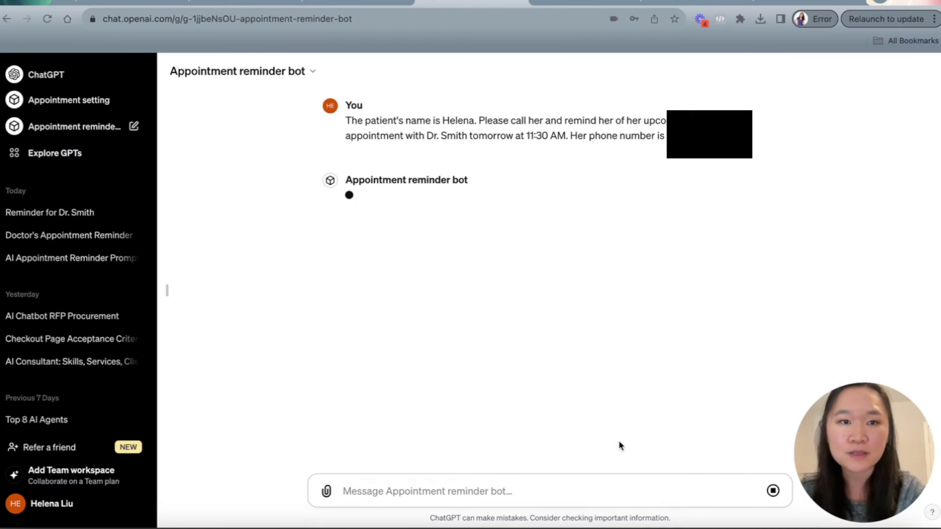
{"action": "left_click_drag", "start_coordinate": [862, 437], "coordinate": [788, 402]}
{"action": "left_click", "coordinate": [819, 465]}
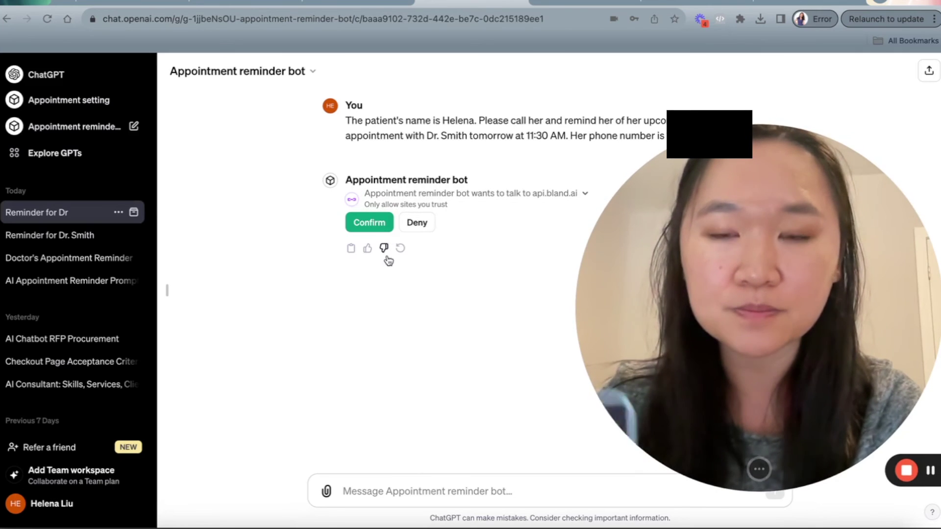
Step: Allow the bot to talk to api.bland.ai so the reminder call is placed
{"action": "left_click", "coordinate": [370, 222]}
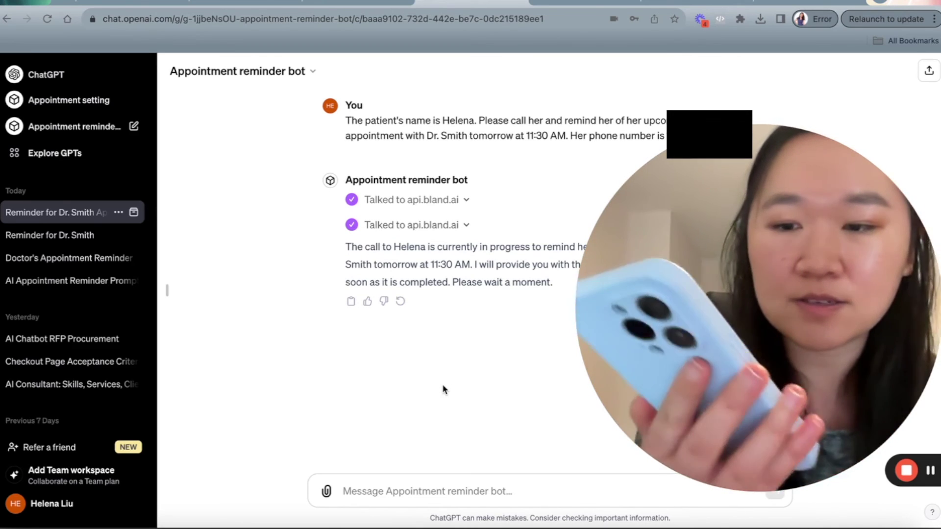
{"action": "left_click_drag", "start_coordinate": [717, 343], "coordinate": [603, 351]}
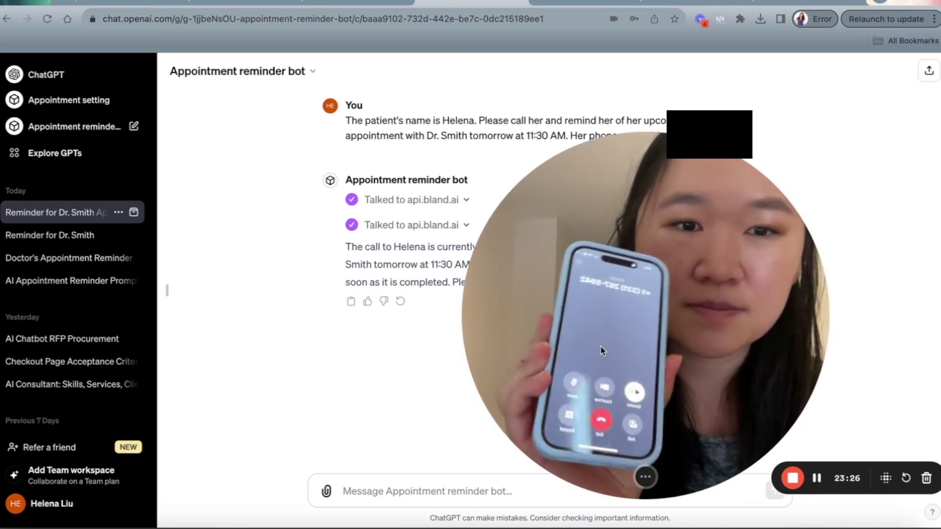